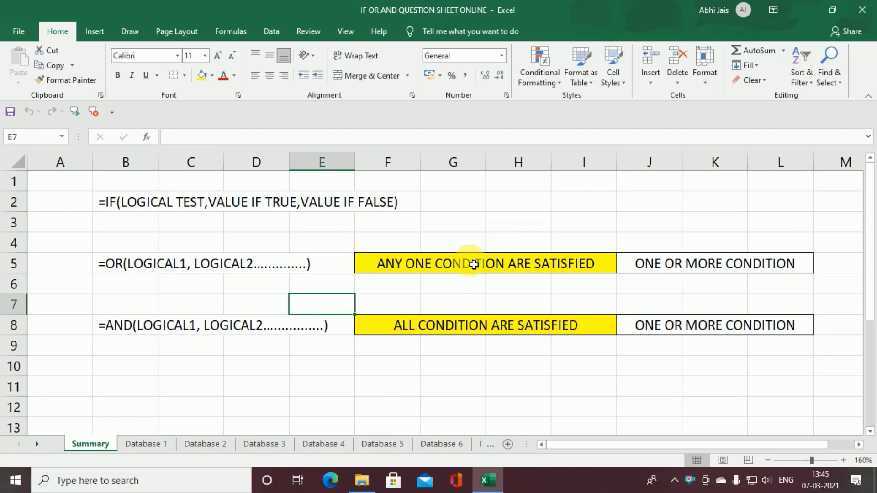
Step: Review the IF, OR and AND syntax lines and their condition notes on the Summary sheet
{"action": "left_click", "coordinate": [122, 271]}
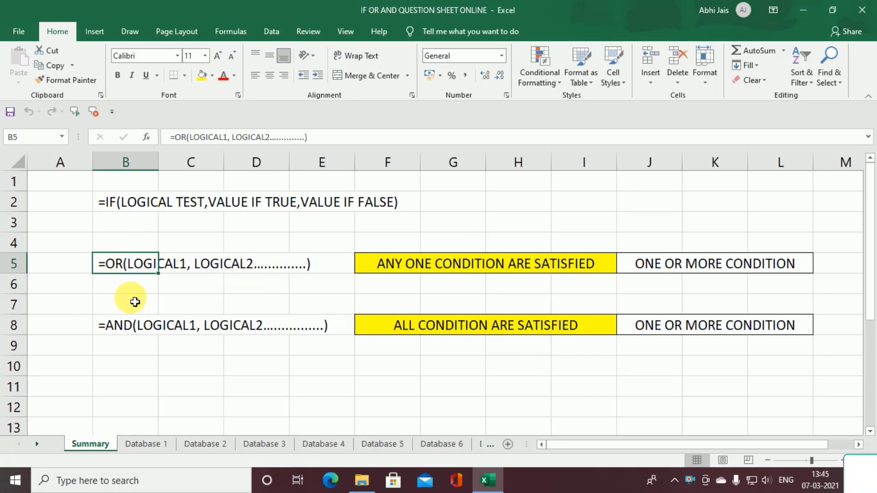
{"action": "left_click", "coordinate": [128, 325]}
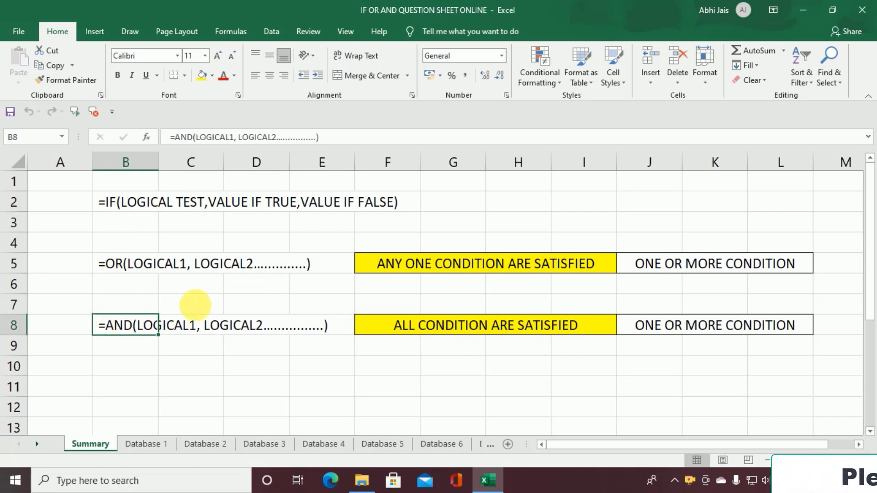
{"action": "left_click", "coordinate": [488, 268]}
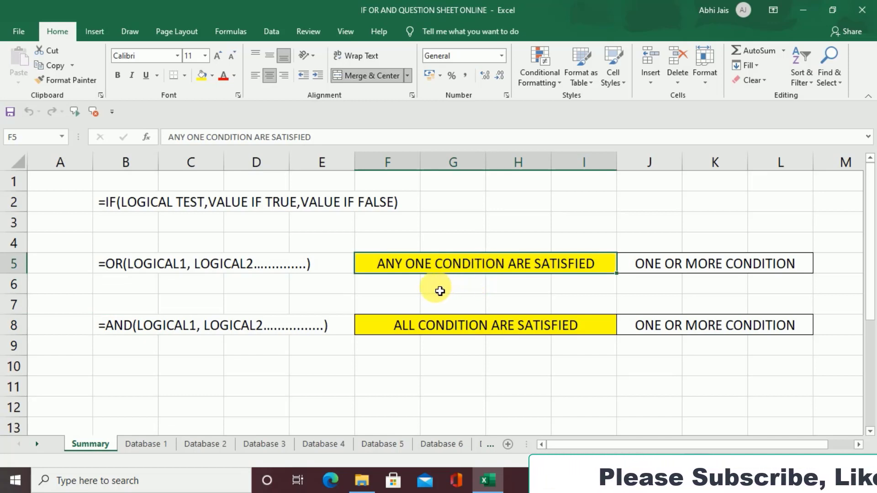
{"action": "left_click", "coordinate": [435, 329]}
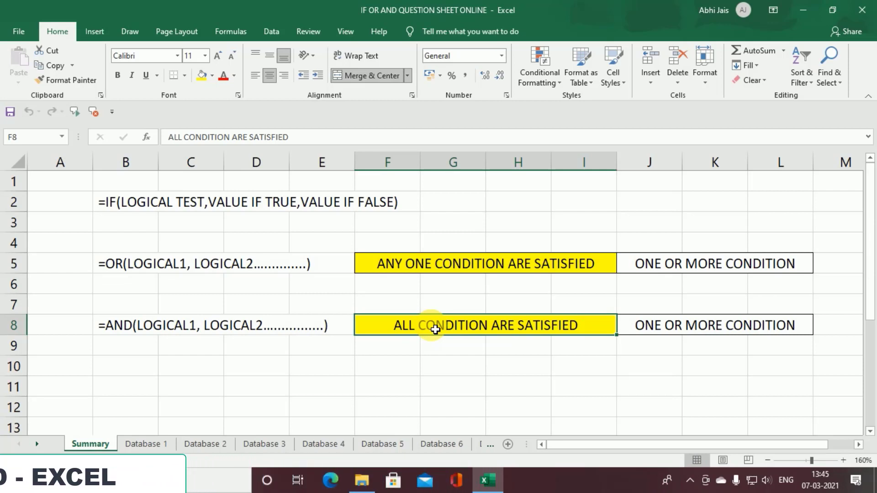
{"action": "left_click", "coordinate": [116, 211]}
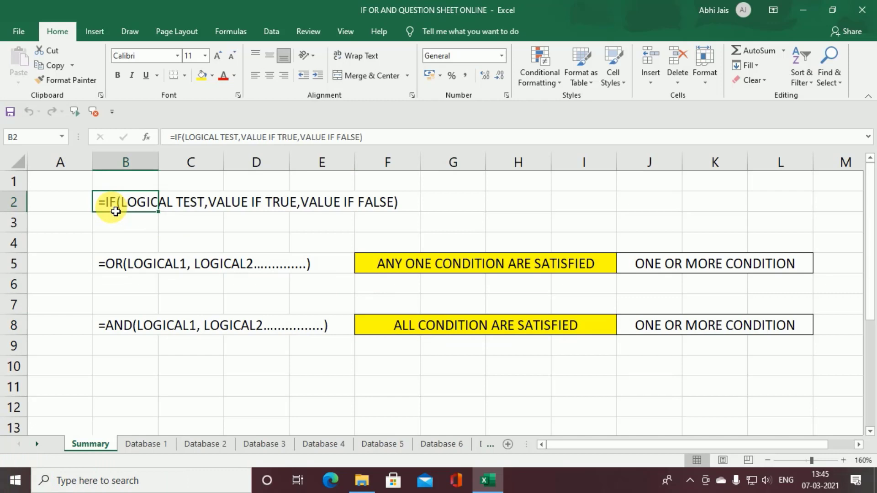
{"action": "left_click", "coordinate": [119, 265]}
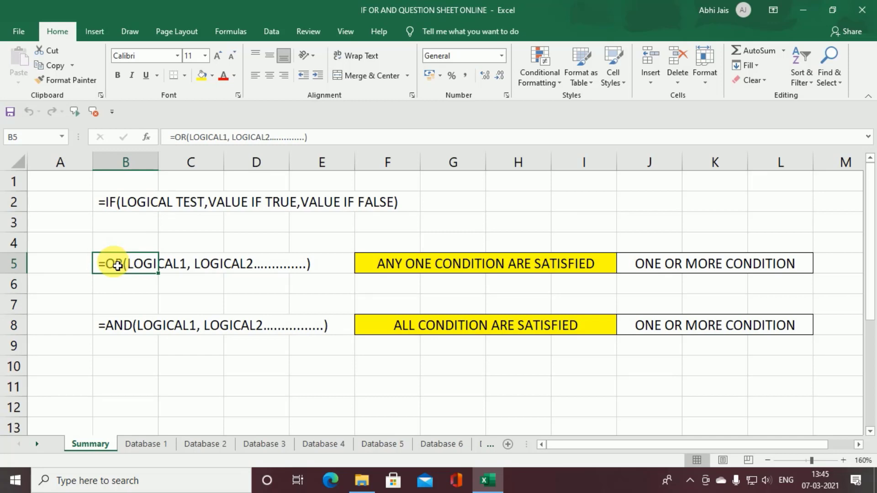
{"action": "left_click", "coordinate": [124, 334]}
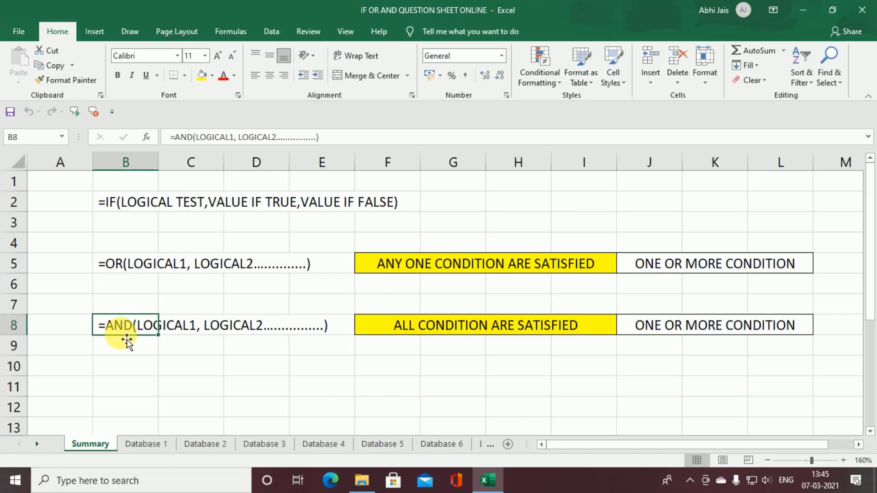
Step: On the Database 1 sheet, start an IF formula in G2 that returns 2500 when E2 is "mother board"
{"action": "left_click", "coordinate": [142, 444]}
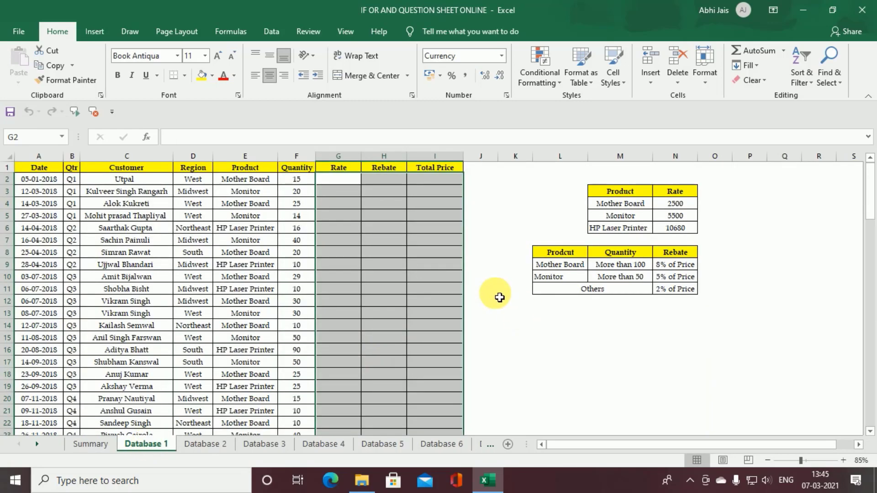
{"action": "left_click", "coordinate": [345, 184]}
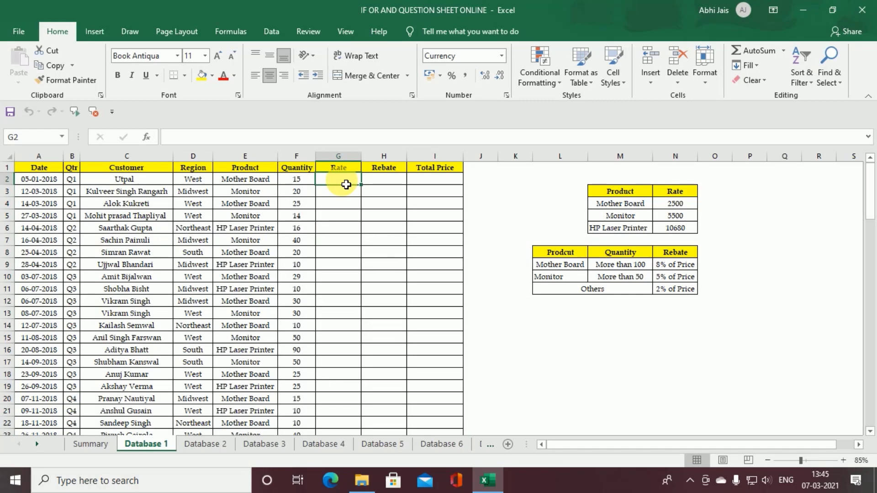
{"action": "scroll", "coordinate": [436, 240], "scroll_direction": "up", "scroll_amount": 2}
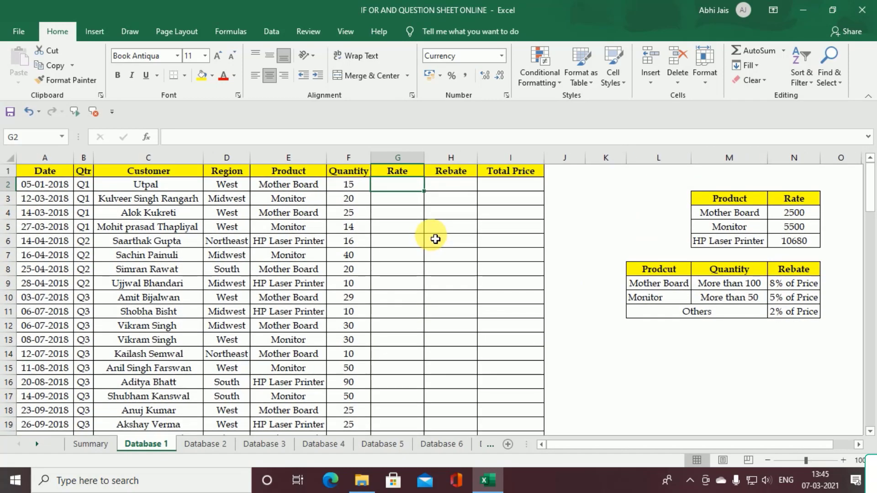
{"action": "type", "text": "="}
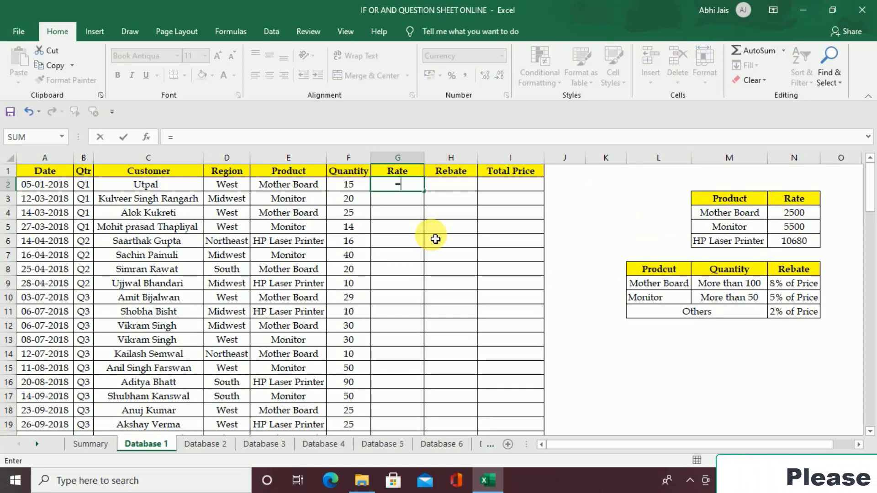
{"action": "type", "text": "IF("}
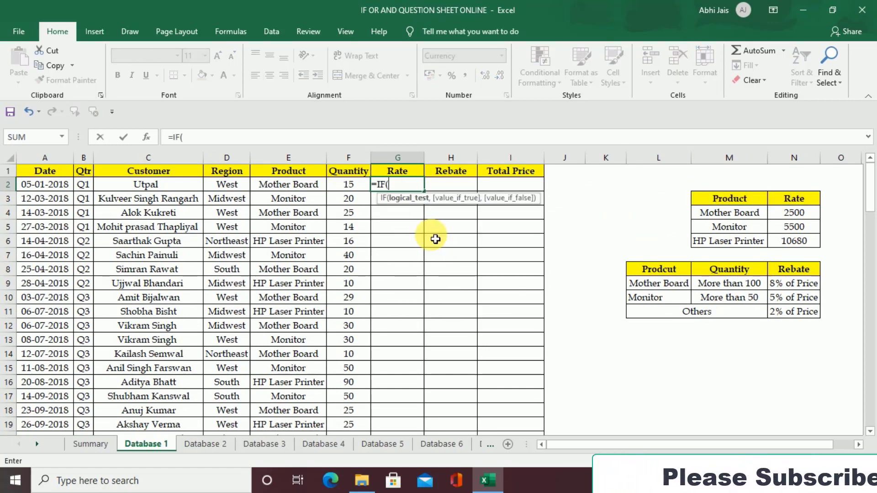
{"action": "type", "text": "E2"}
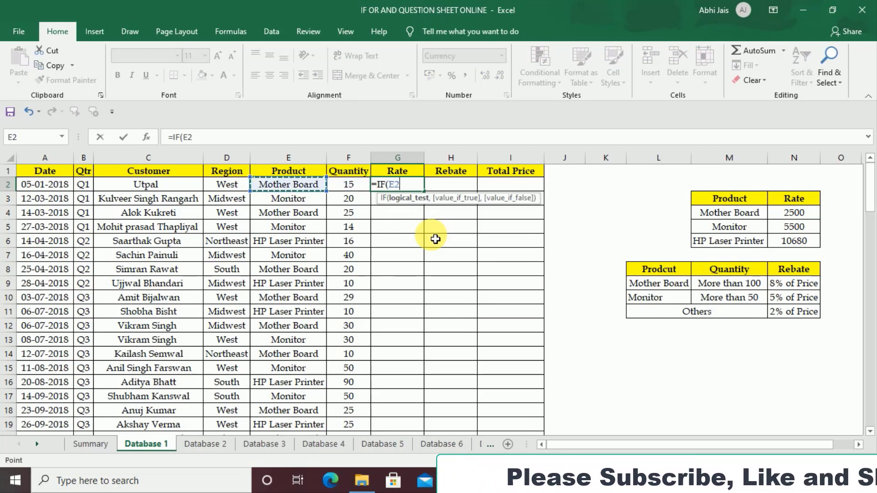
{"action": "type", "text": "="}
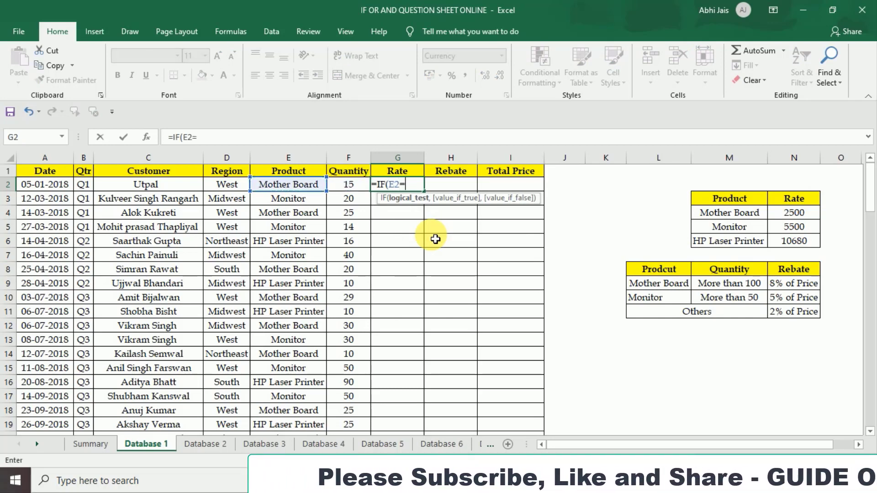
{"action": "type", "text": "\"mother"}
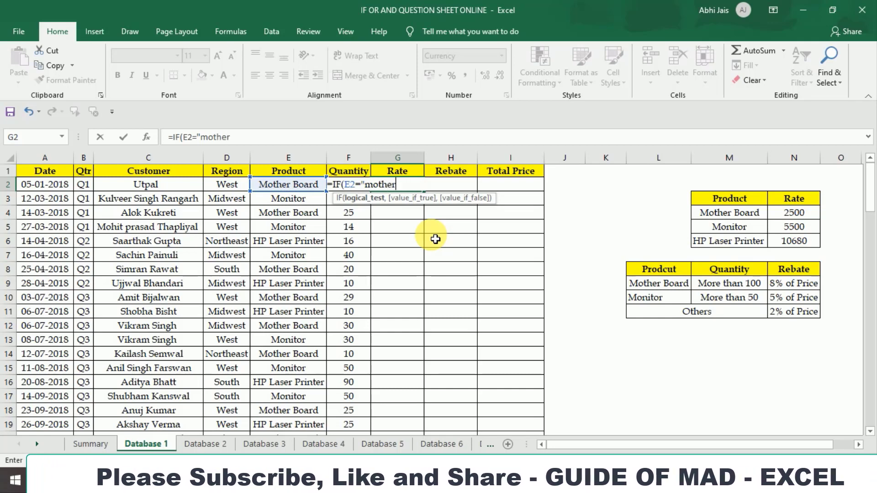
{"action": "type", "text": " board\","}
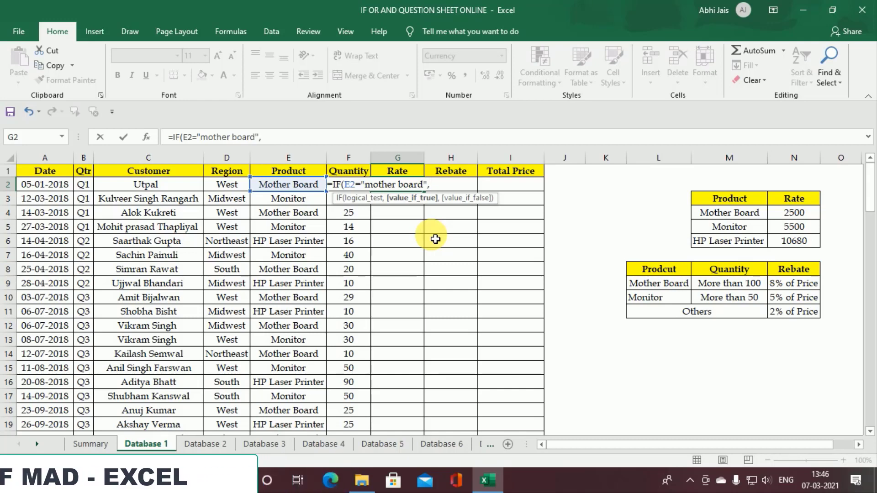
{"action": "type", "text": "2500,"}
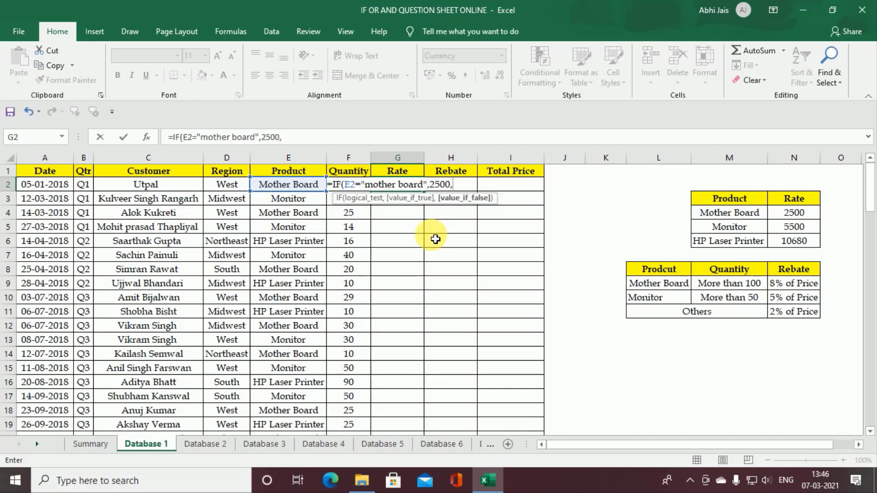
Step: Nest a second IF in the G2 formula that returns 5500 when E2 is "monitor"
{"action": "type", "text": "IF("}
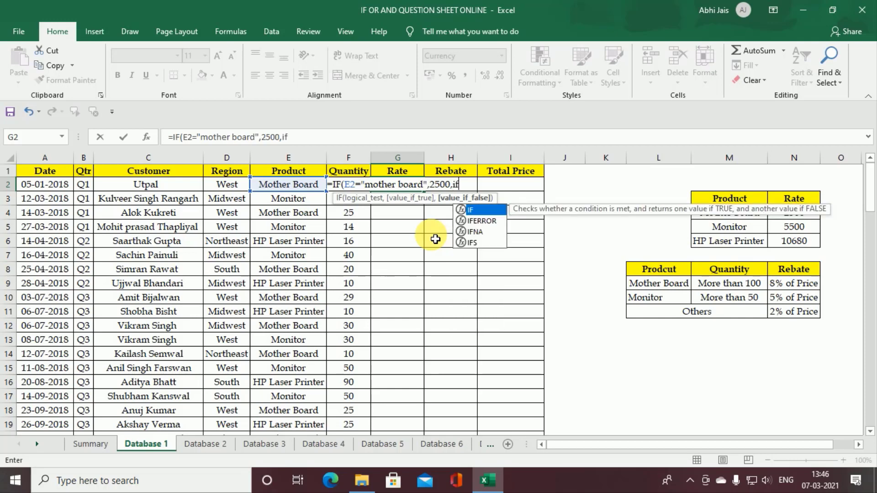
{"action": "key", "text": "Left"}
{"action": "key", "text": "Left"}
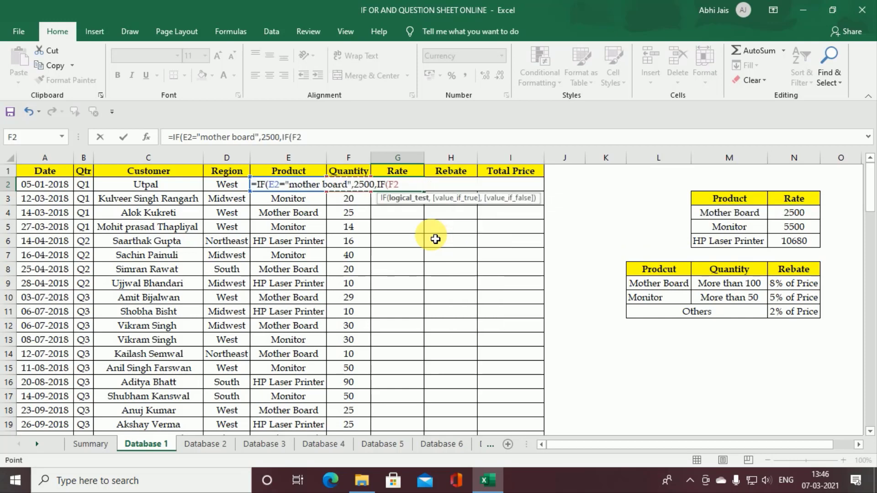
{"action": "type", "text": "=\"monit"}
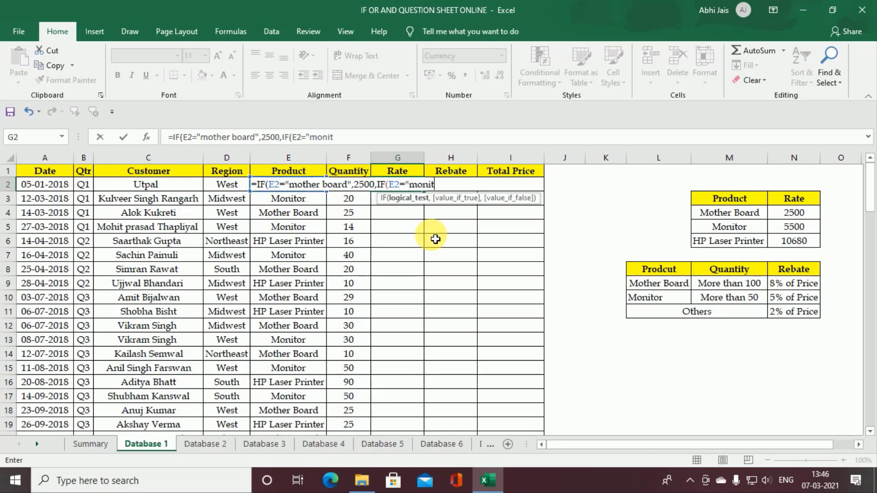
{"action": "type", "text": "or\",550"}
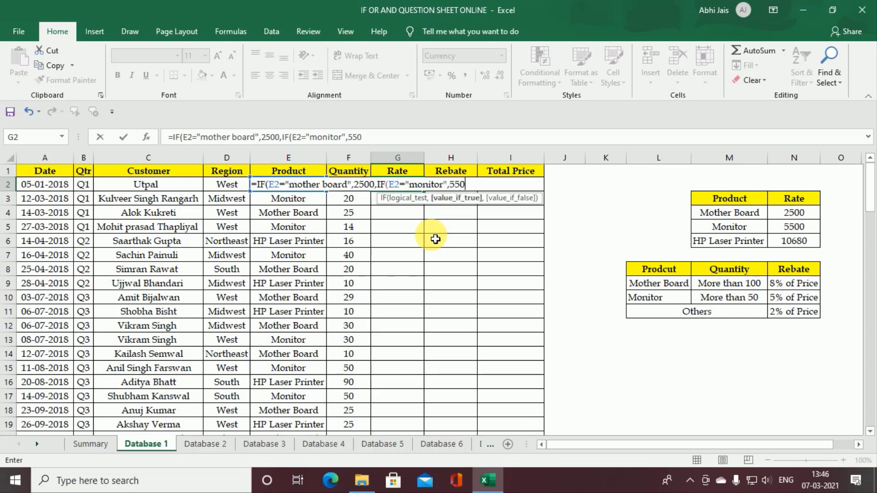
{"action": "type", "text": "0,"}
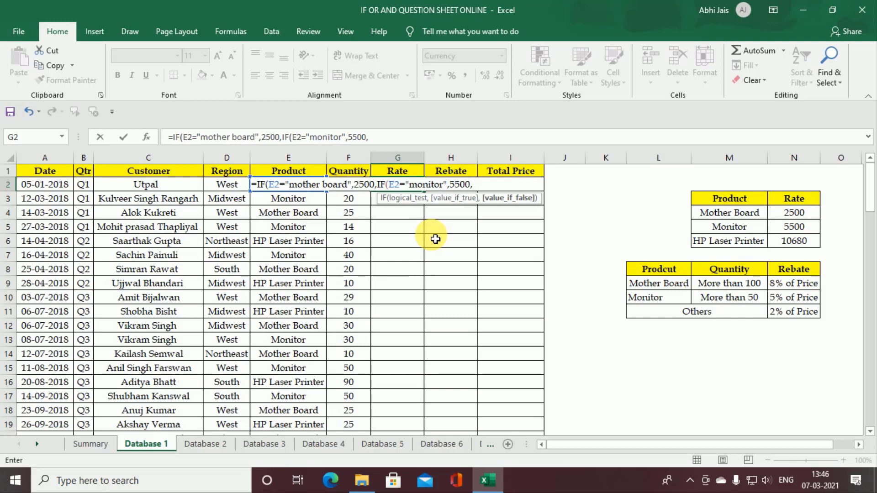
Step: Nest a third IF in the G2 formula that returns 10680 when E2 is "hp laser printer", otherwise 0
{"action": "type", "text": "if"}
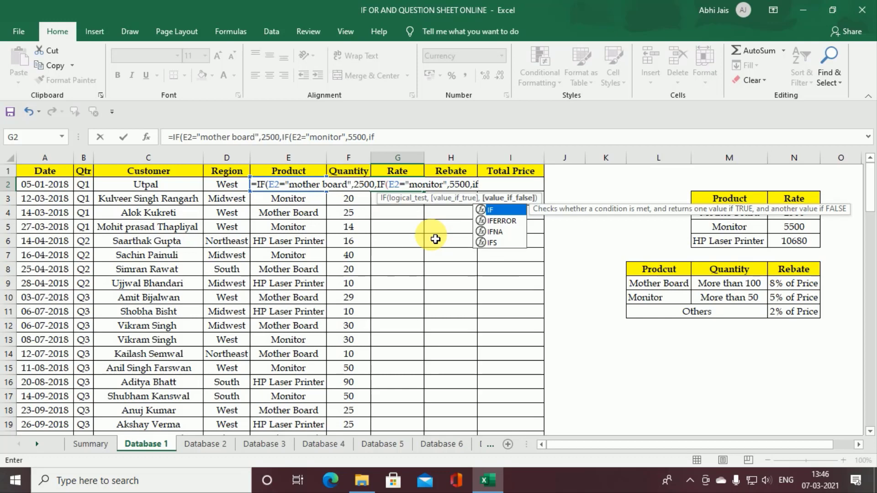
{"action": "key", "text": "Tab"}
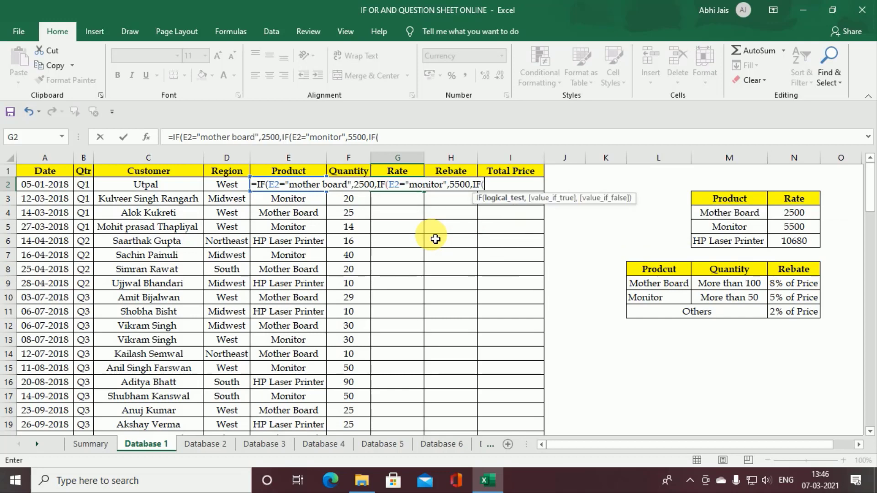
{"action": "key", "text": "Left"}
{"action": "key", "text": "Left"}
{"action": "type", "text": "hp"}
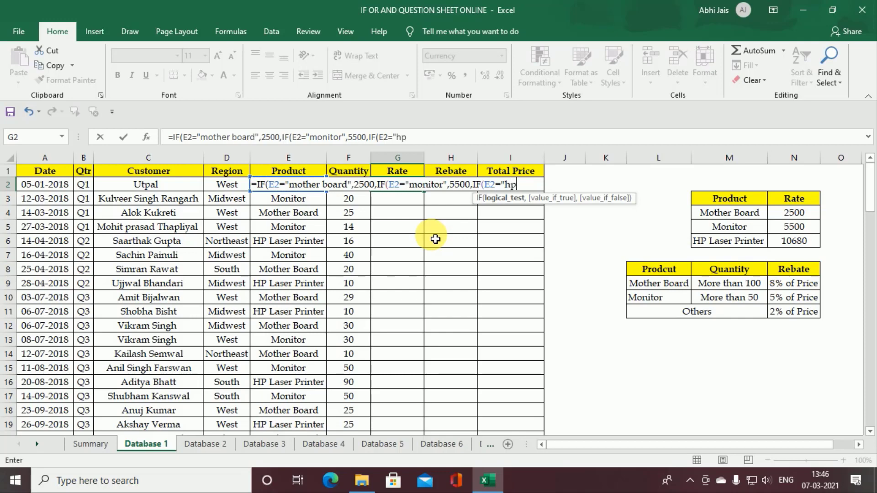
{"action": "type", "text": " laser"}
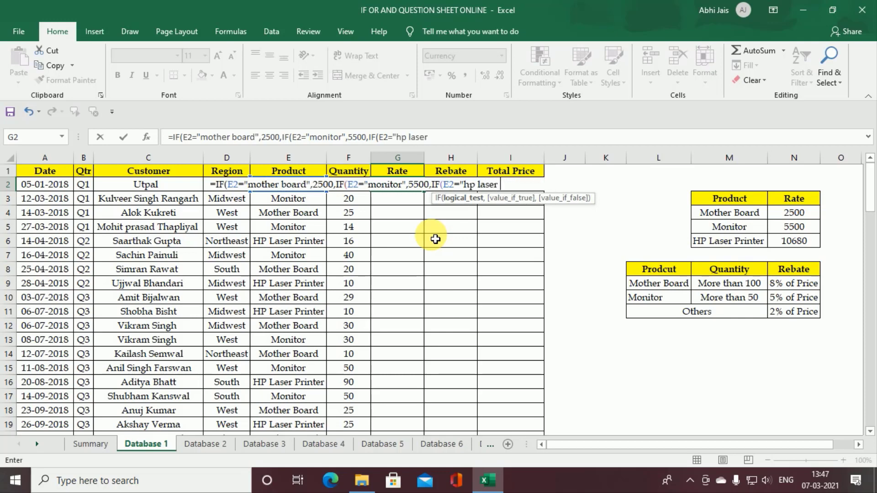
{"action": "type", "text": " printer\","}
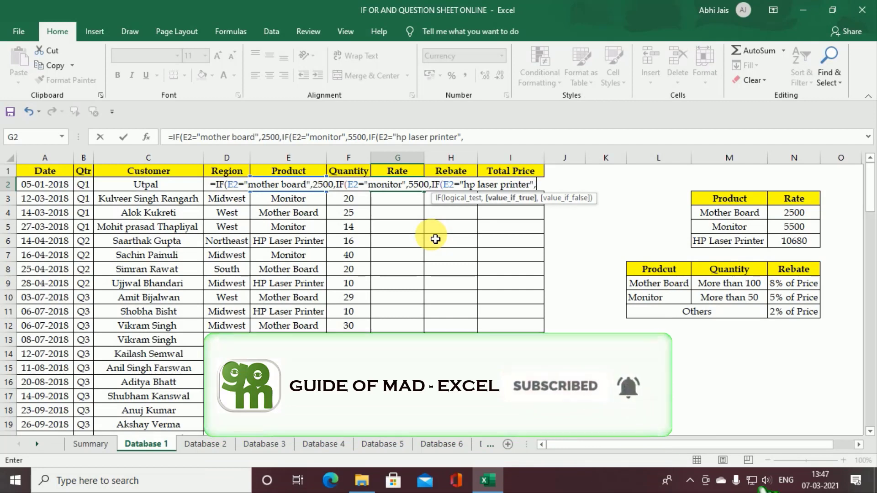
{"action": "type", "text": "10680"}
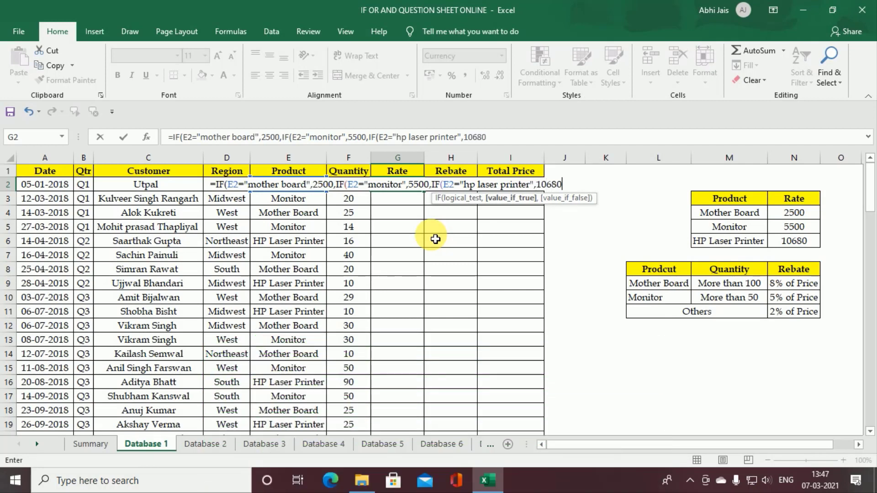
{"action": "type", "text": ",0"}
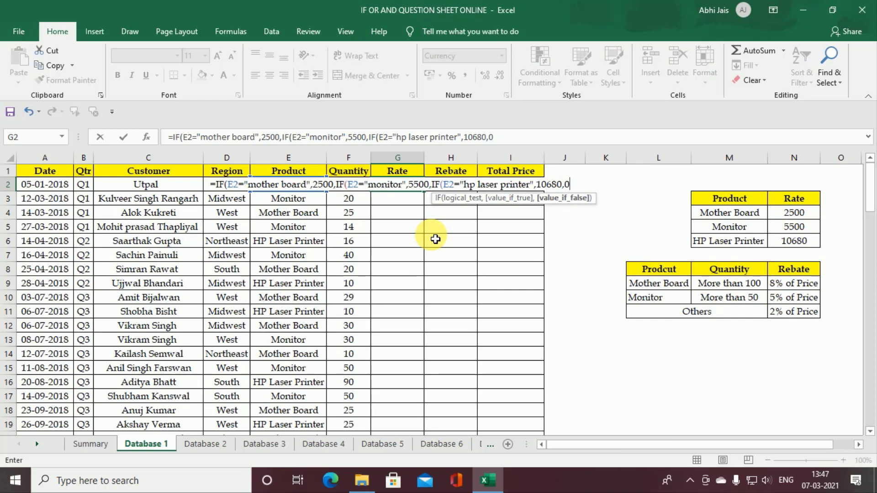
Step: Complete the nested IF formula in G2 with its closing brackets and fill it down the Rate column
{"action": "key", "text": "XF86AudioMute"}
{"action": "type", "text": "0"}
{"action": "key", "text": "Return"}
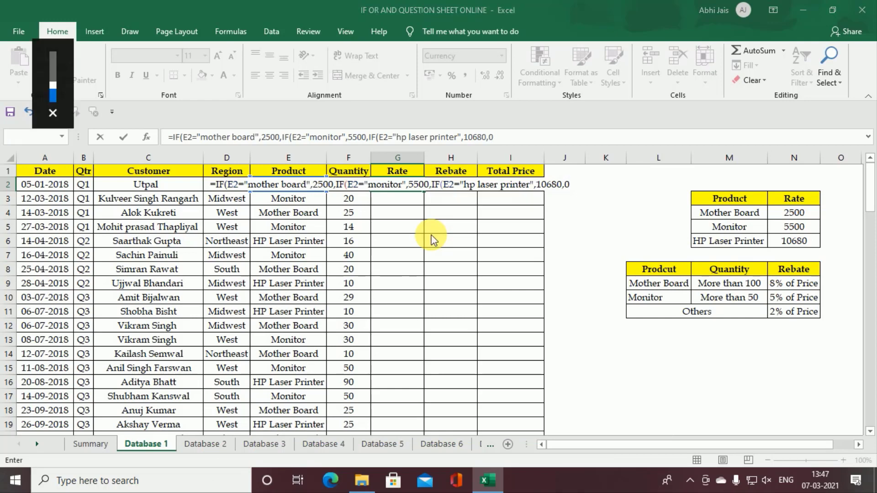
{"action": "key", "text": "Return"}
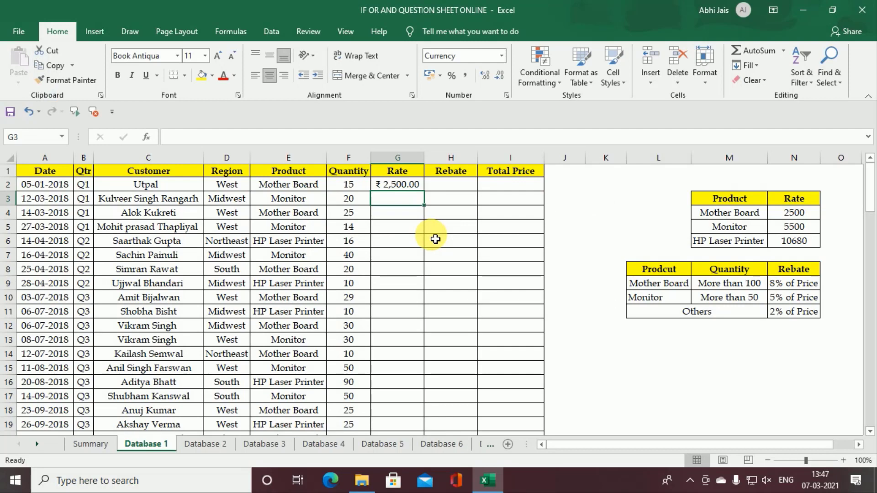
{"action": "key", "text": "Up"}
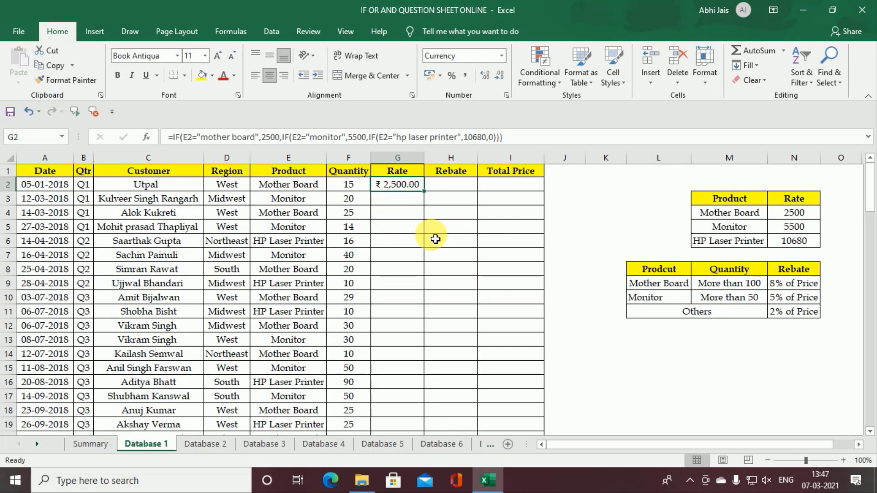
{"action": "double_click", "coordinate": [431, 192]}
Step: Examine the rebate criteria table for the Mother Board product, its quantity condition and its rebate percentage
{"action": "left_click", "coordinate": [465, 191]}
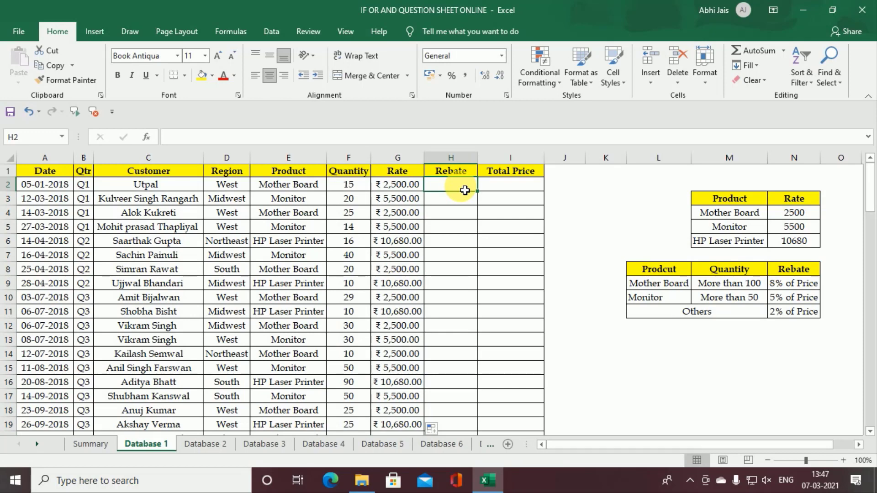
{"action": "left_click", "coordinate": [676, 292]}
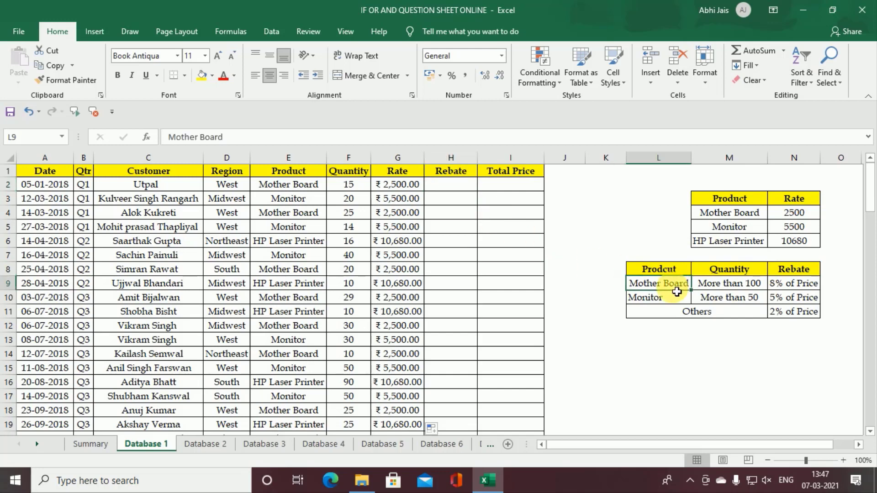
{"action": "left_click", "coordinate": [785, 292]}
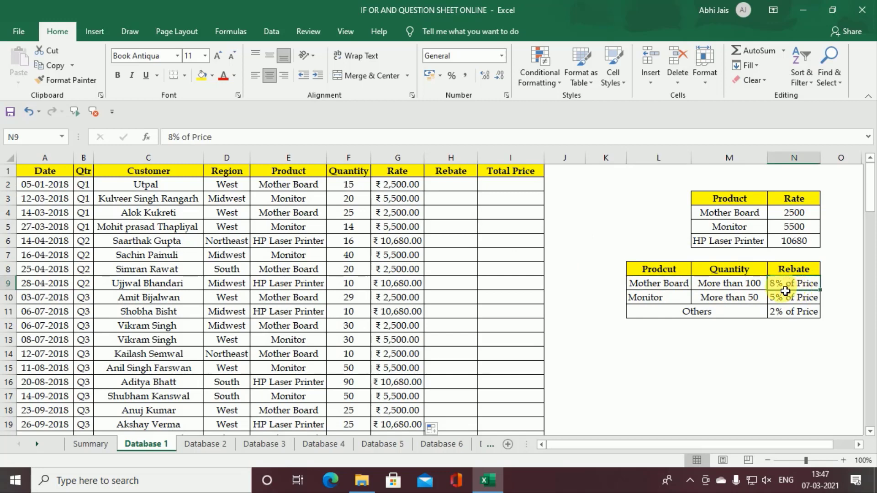
{"action": "left_click", "coordinate": [667, 292]}
{"action": "left_click", "coordinate": [698, 292]}
{"action": "left_click", "coordinate": [678, 291]}
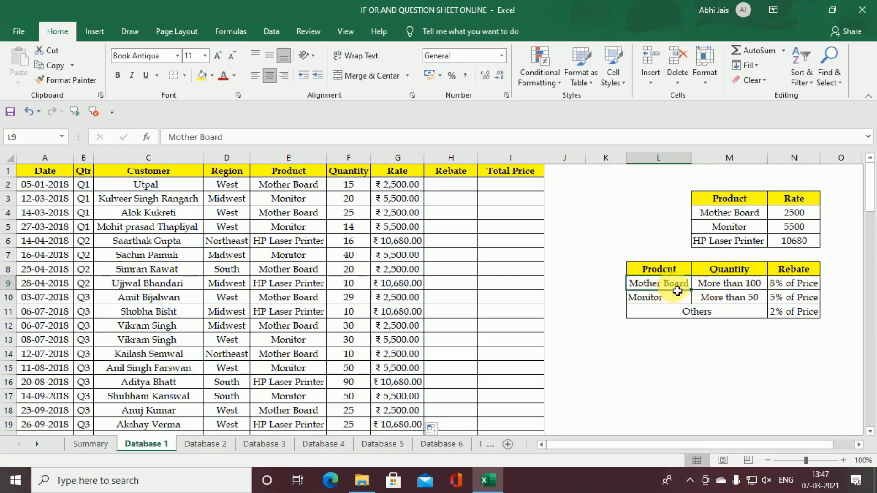
{"action": "left_click", "coordinate": [699, 287]}
{"action": "left_click", "coordinate": [667, 287]}
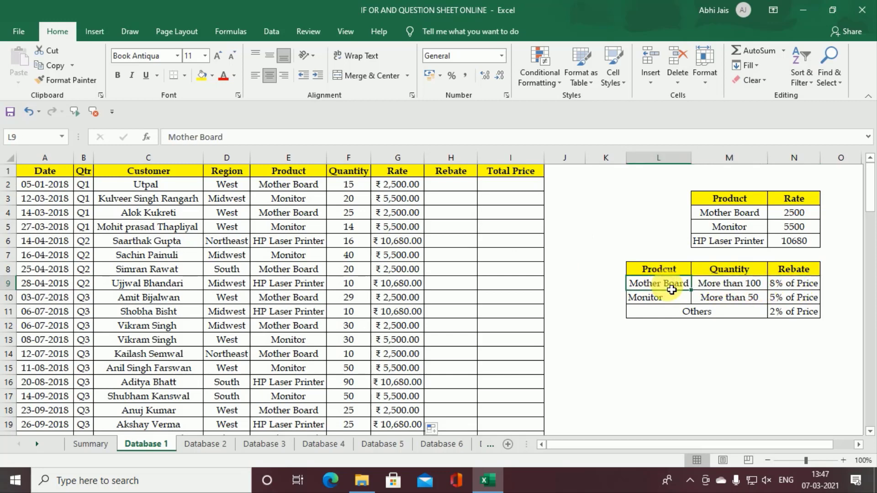
{"action": "left_click", "coordinate": [727, 287]}
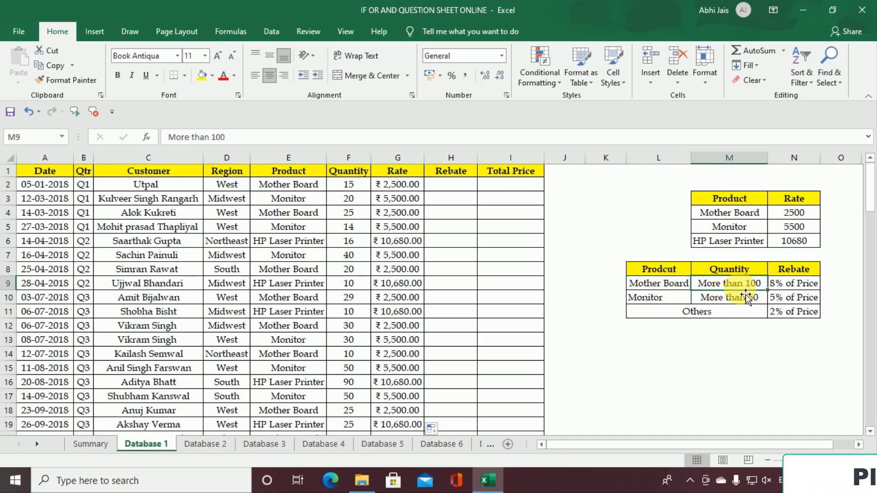
Step: Start an IF formula in H2 with an AND test that E2 is "mother board" and F2 is greater than 100
{"action": "left_click", "coordinate": [446, 186]}
{"action": "type", "text": "=IF("}
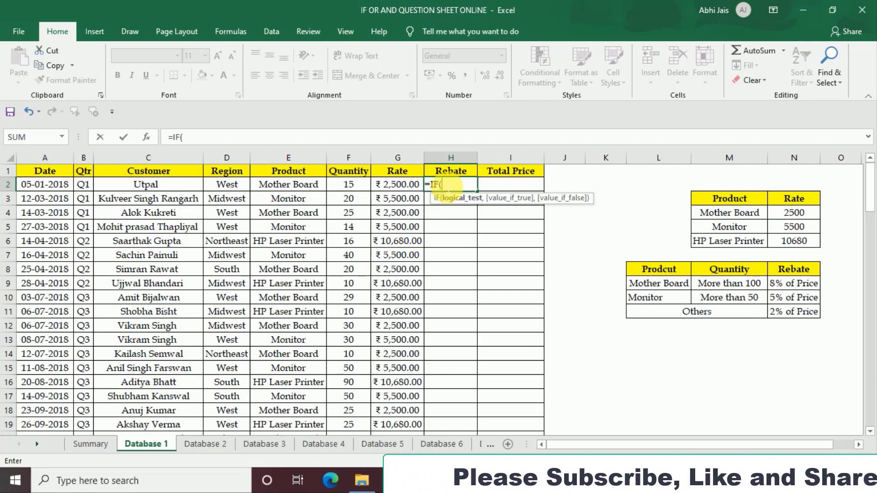
{"action": "type", "text": "and"}
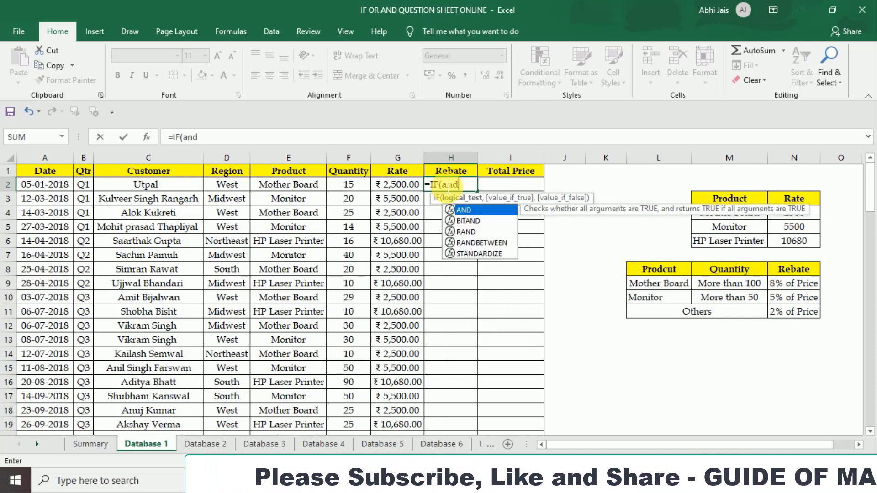
{"action": "key", "text": "Tab"}
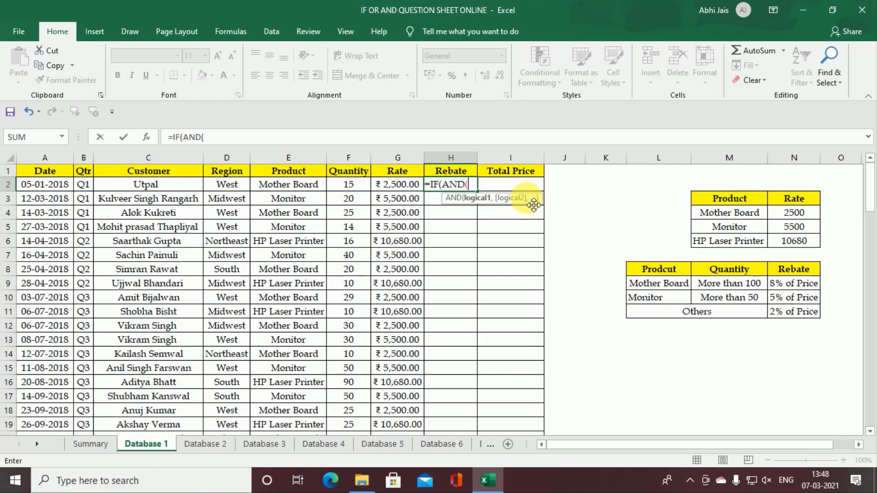
{"action": "left_click", "coordinate": [314, 187]}
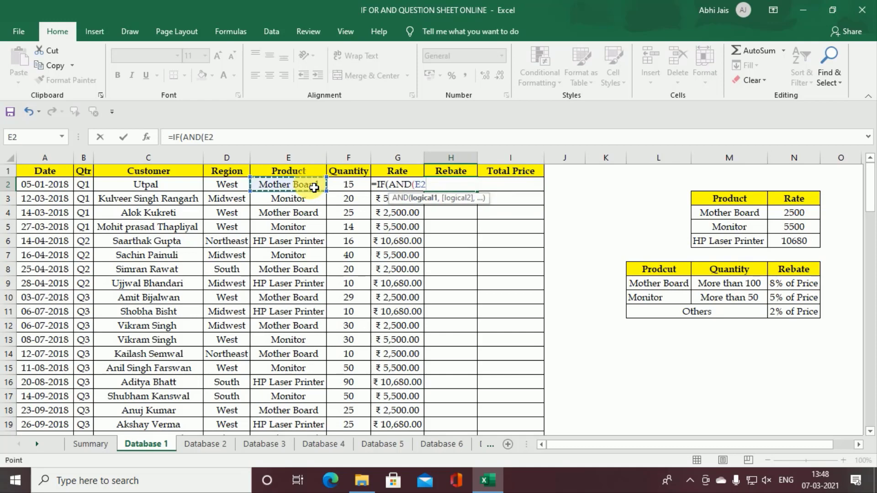
{"action": "type", "text": "=\"mother board"}
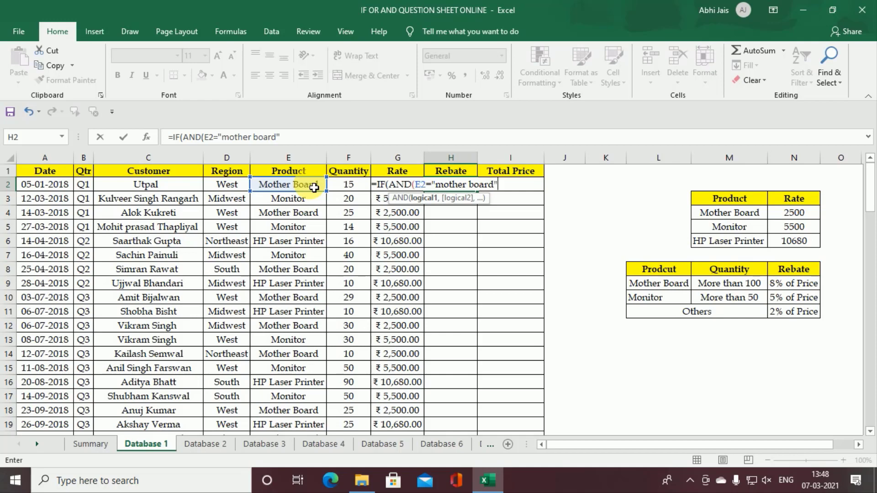
{"action": "type", "text": ","}
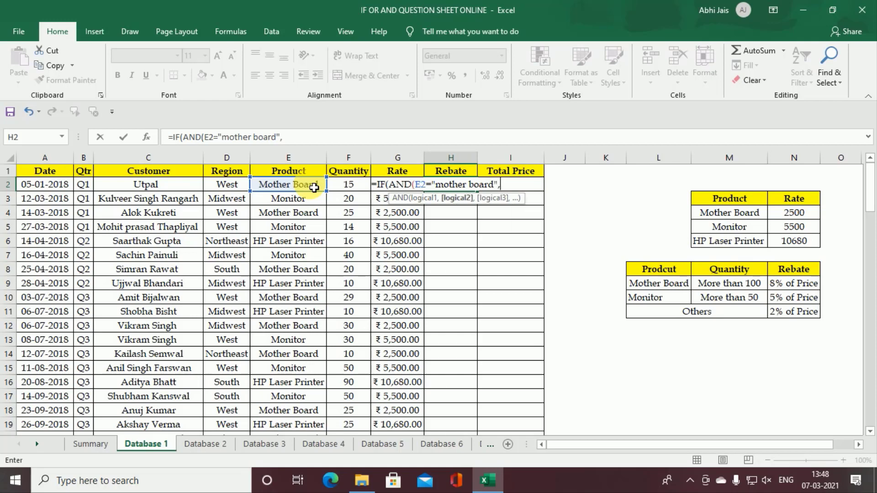
{"action": "left_click", "coordinate": [364, 189]}
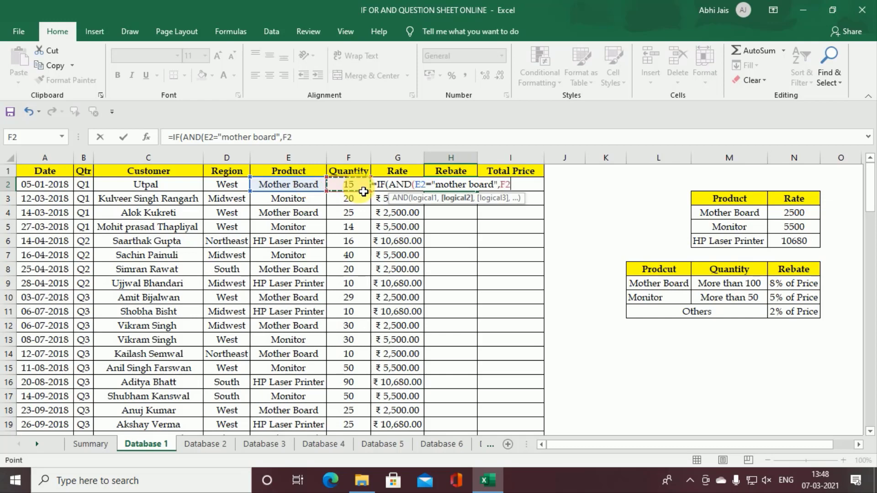
{"action": "type", "text": ">100"}
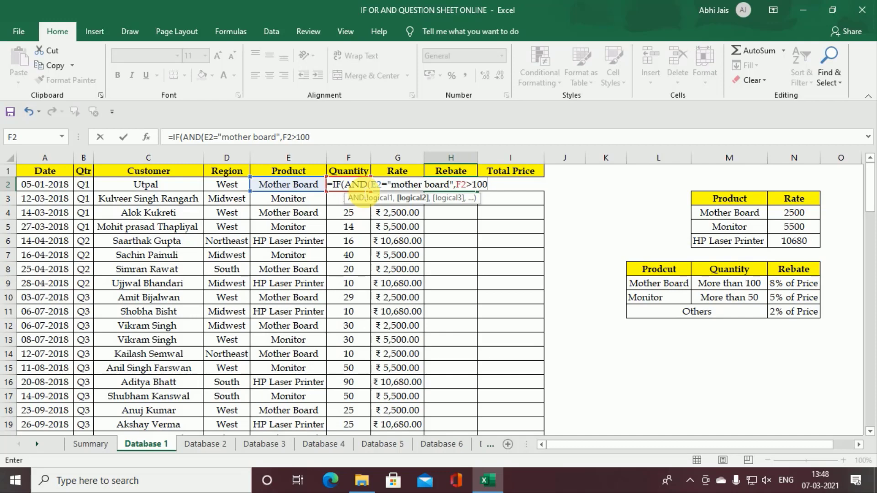
{"action": "type", "text": ")"}
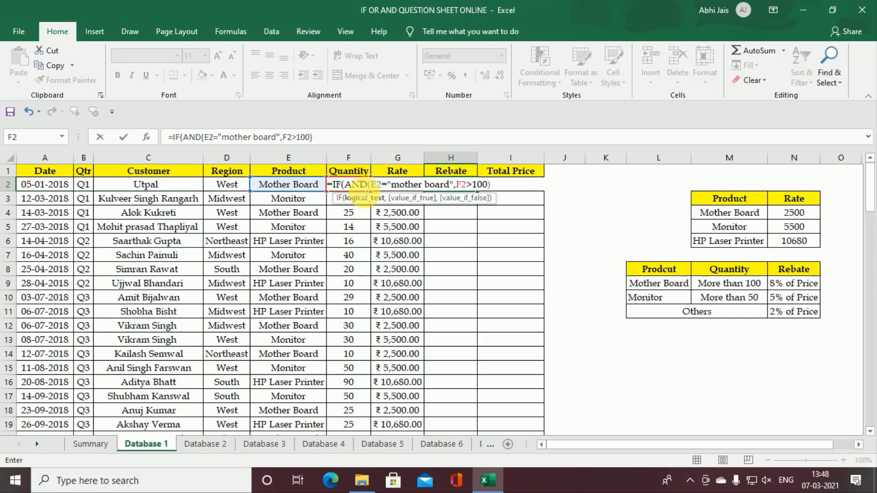
{"action": "type", "text": ","}
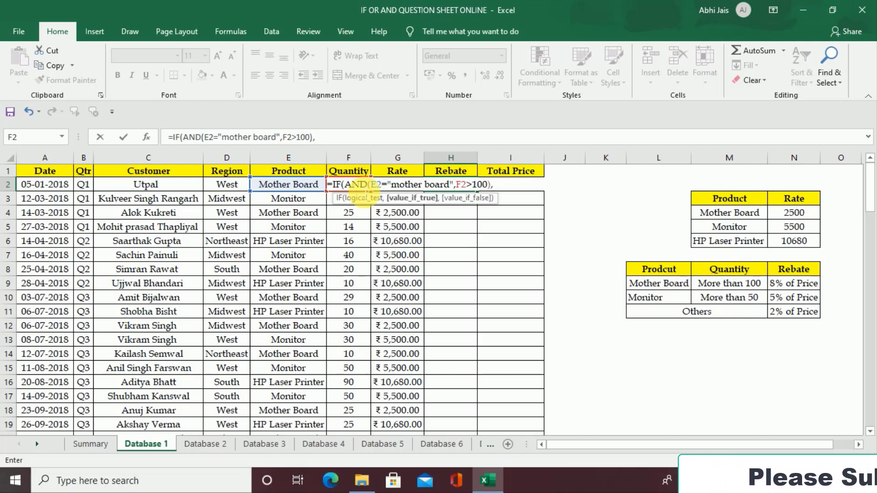
Step: Make the H2 formula return (F2*G2)*8% when the mother board test is true
{"action": "type", "text": "("}
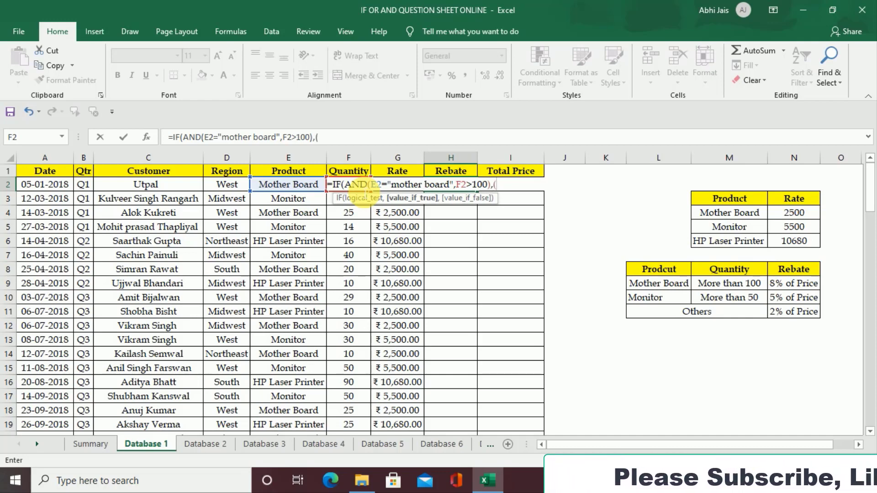
{"action": "key", "text": "Left"}
{"action": "key", "text": "Left"}
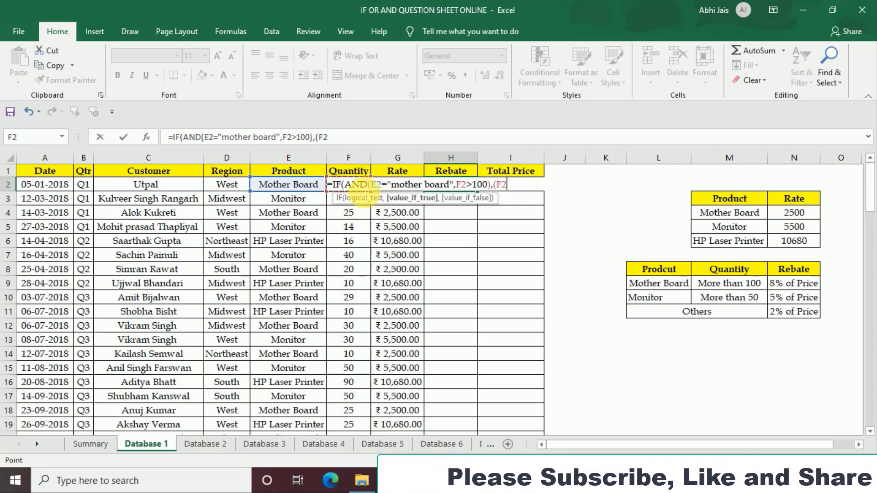
{"action": "type", "text": "*"}
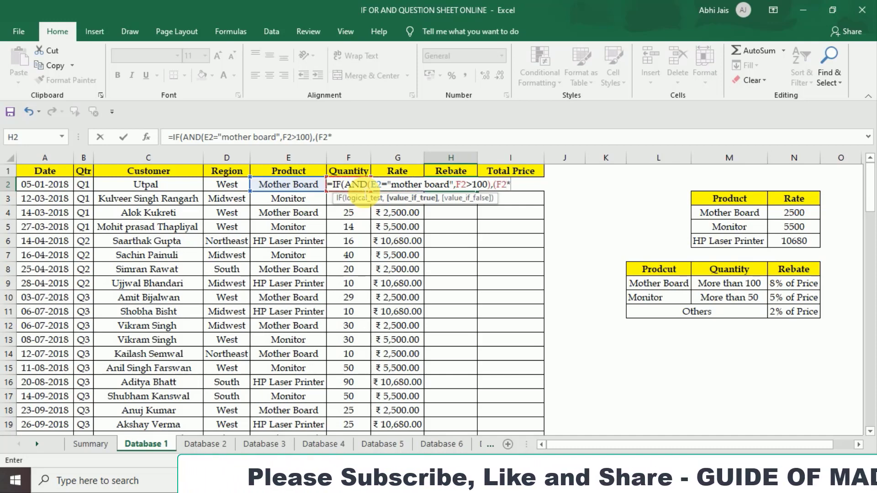
{"action": "key", "text": "Right"}
{"action": "type", "text": ")"}
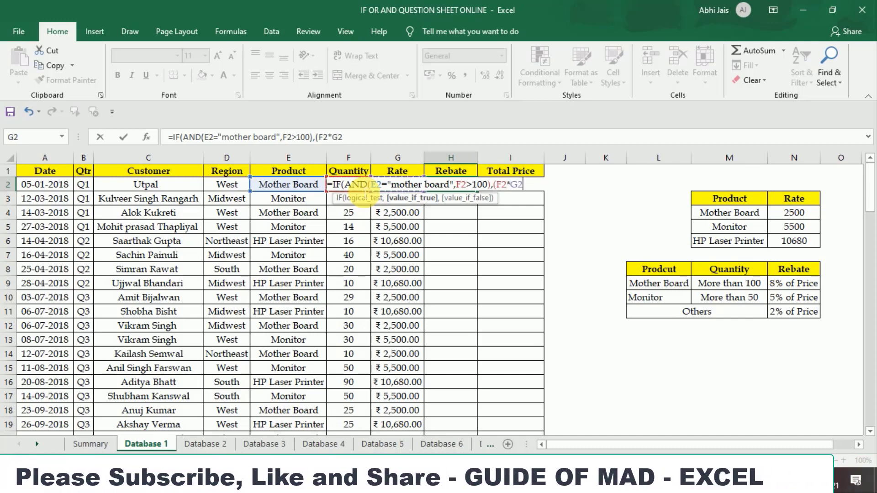
{"action": "type", "text": "*"}
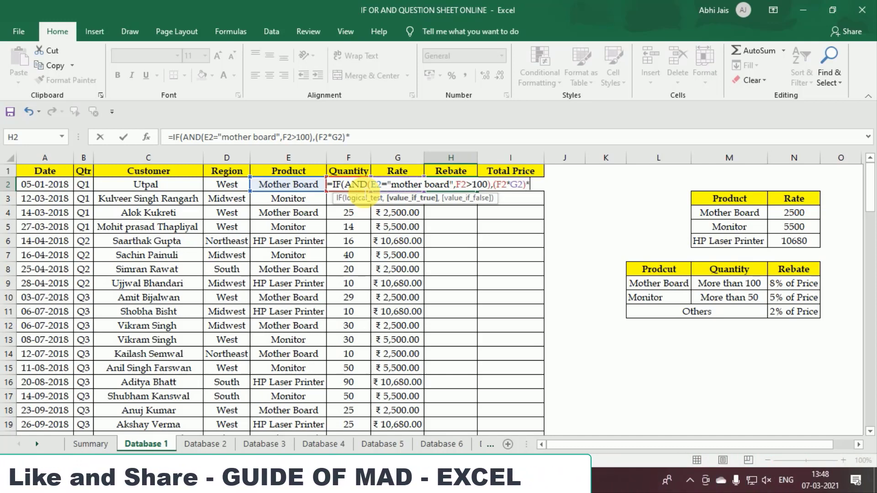
{"action": "type", "text": "8%"}
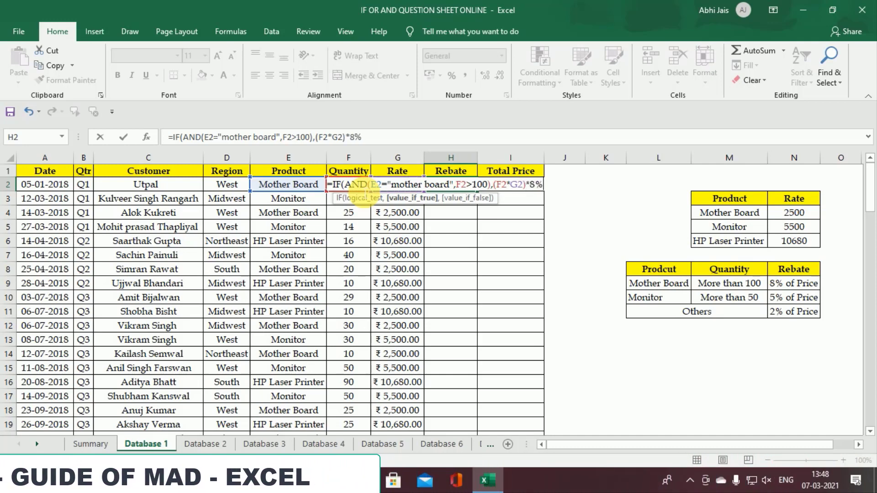
{"action": "type", "text": ","}
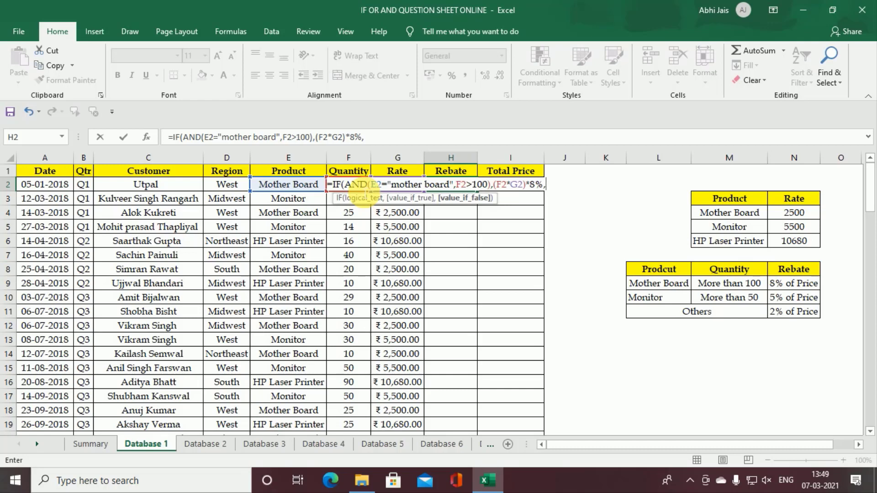
Step: Nest a second IF in the H2 formula with an AND test that E2 is "monitor" and F2 is greater than 50
{"action": "type", "text": "IF("}
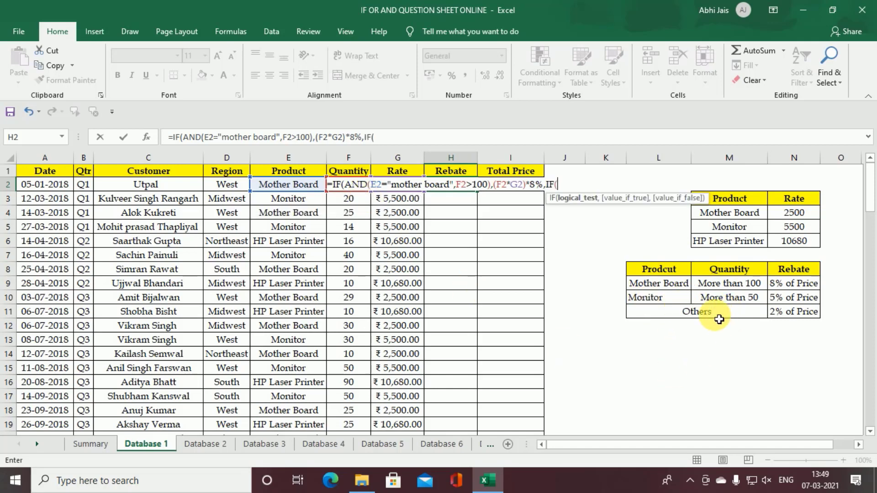
{"action": "type", "text": "AND("}
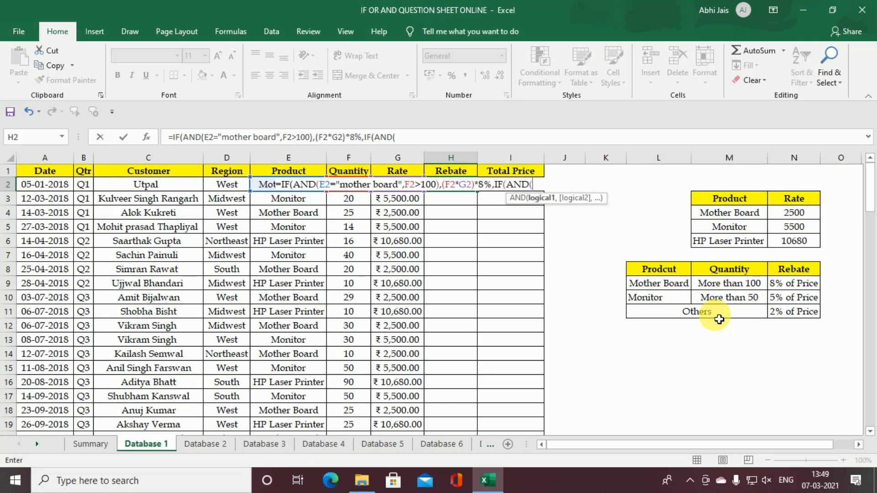
{"action": "key", "text": "Left"}
{"action": "key", "text": "Left"}
{"action": "key", "text": "Left"}
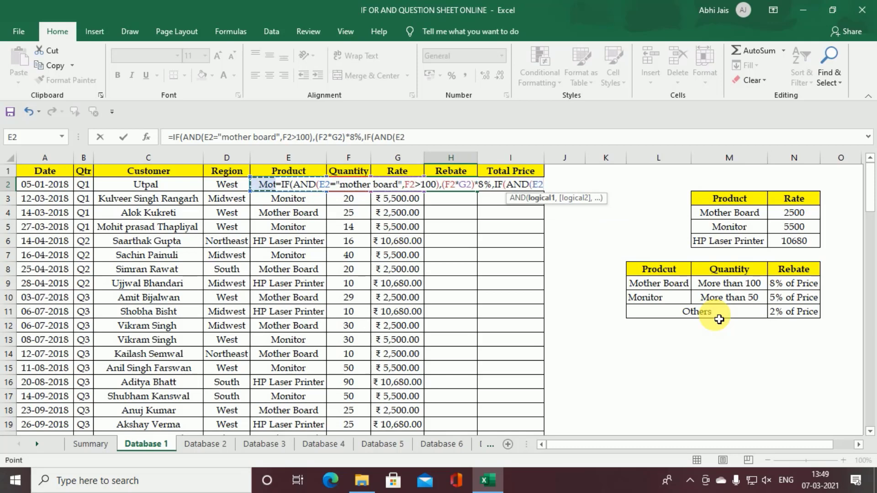
{"action": "type", "text": "=\"moni"}
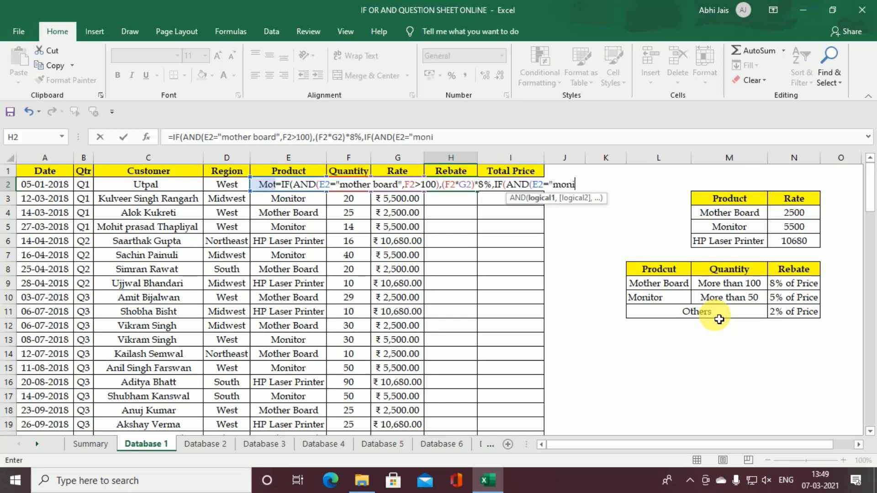
{"action": "type", "text": "tor\","}
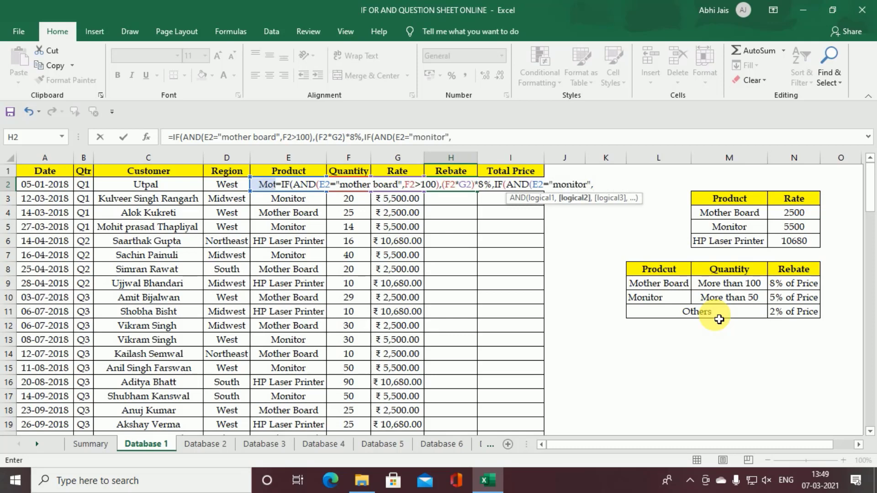
{"action": "key", "text": "Left"}
{"action": "key", "text": "Left"}
{"action": "type", "text": ">50)"}
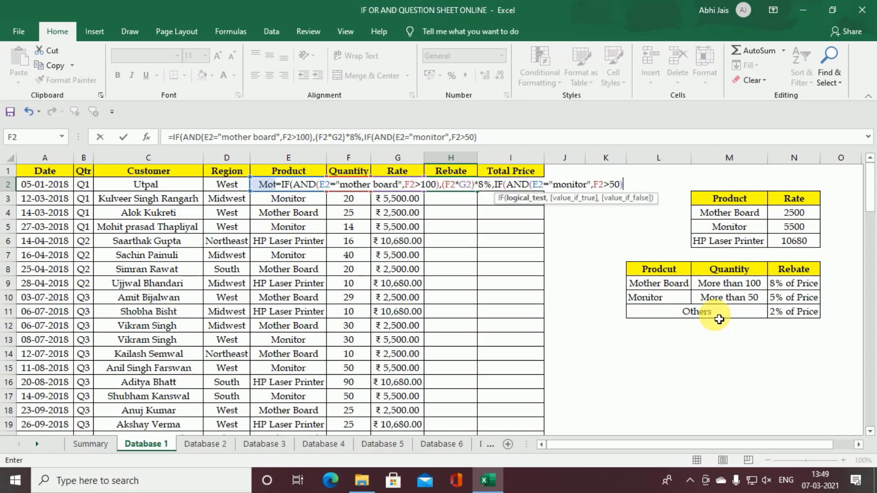
{"action": "key", "text": "BackSpace"}
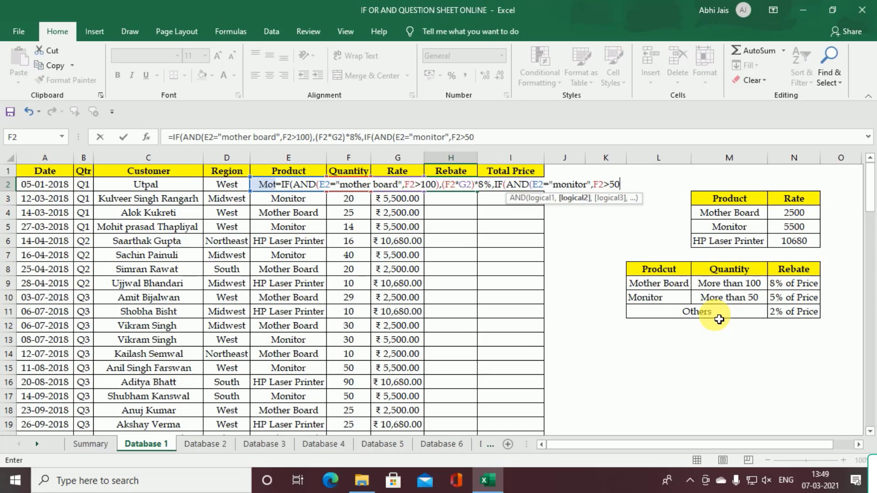
{"action": "type", "text": "),"}
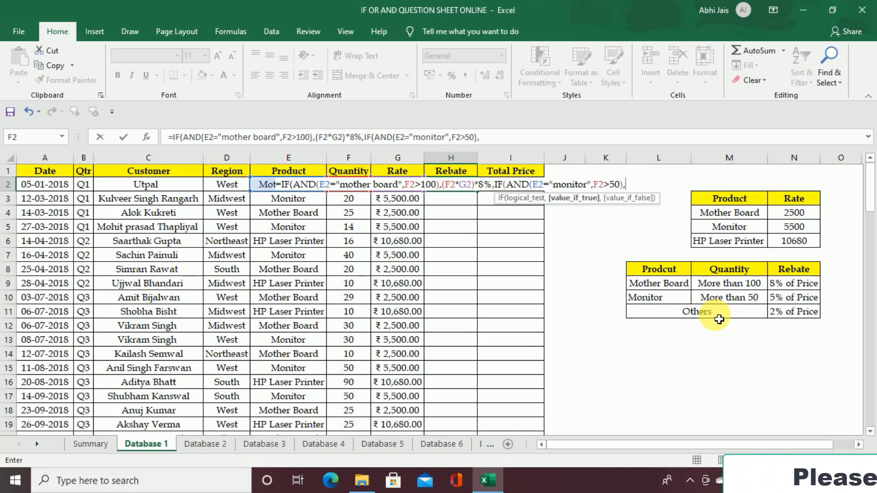
Step: Make the nested IF in H2 return (F2*G2)*5% when the monitor test is true
{"action": "type", "text": "(F2"}
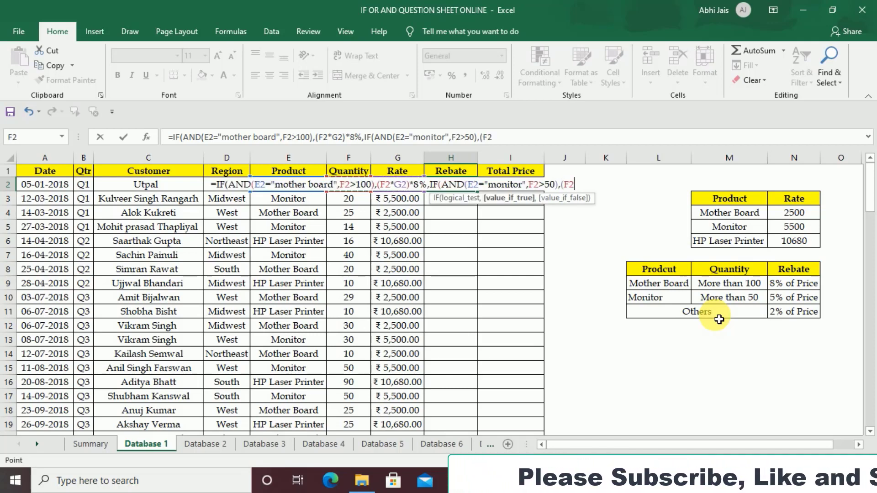
{"action": "type", "text": "*G2"}
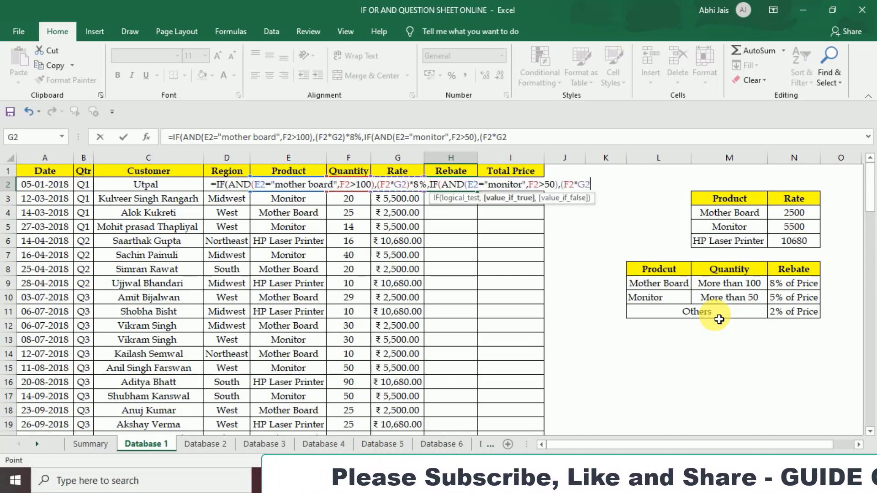
{"action": "type", "text": ")*5%"}
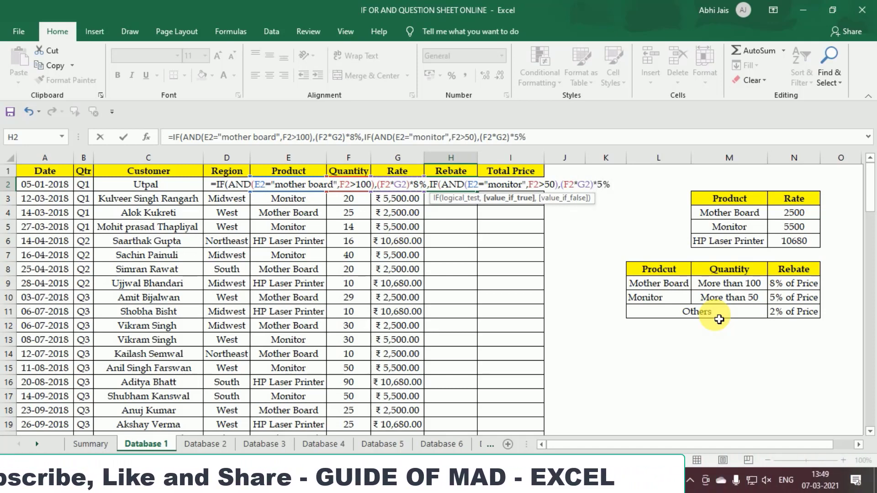
{"action": "type", "text": ","}
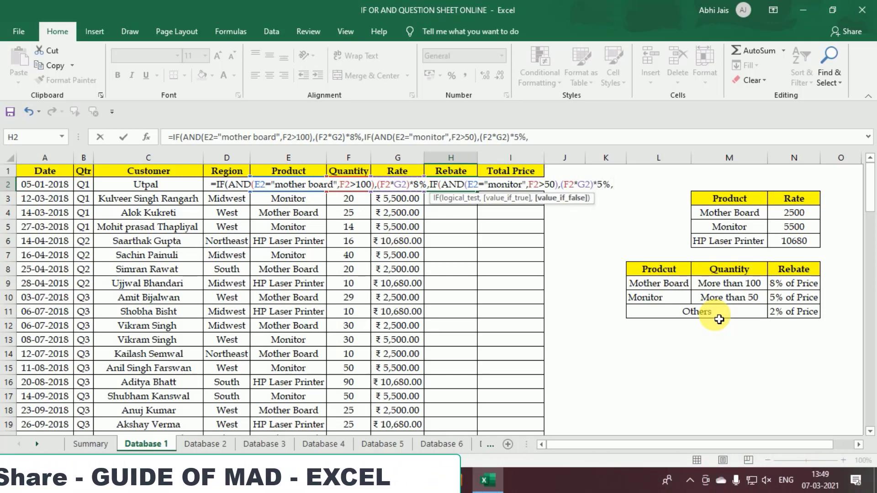
Step: Finish the H2 formula with (F2*G2)*2% for all other cases and fill it down the Rebate column
{"action": "type", "text": "("}
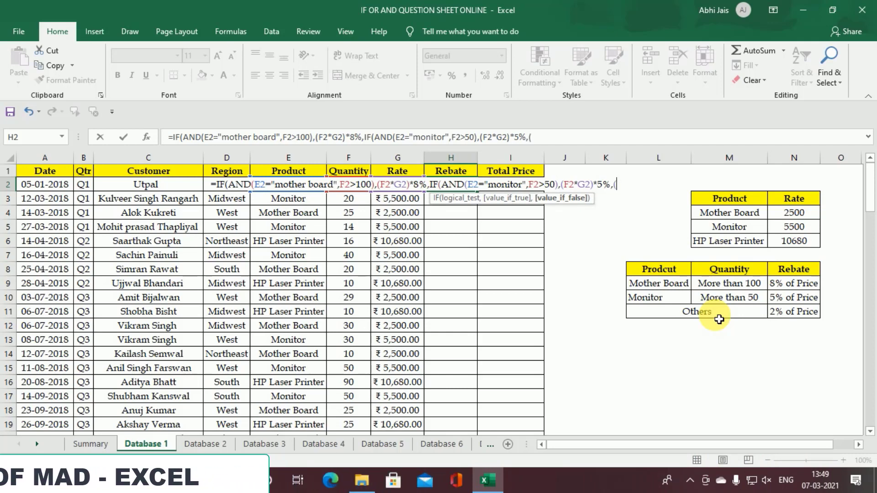
{"action": "type", "text": "f2"}
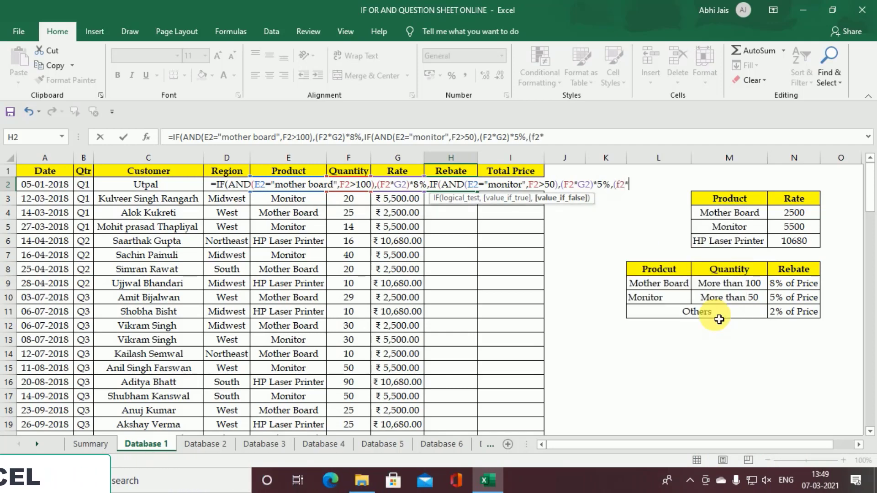
{"action": "type", "text": "*"}
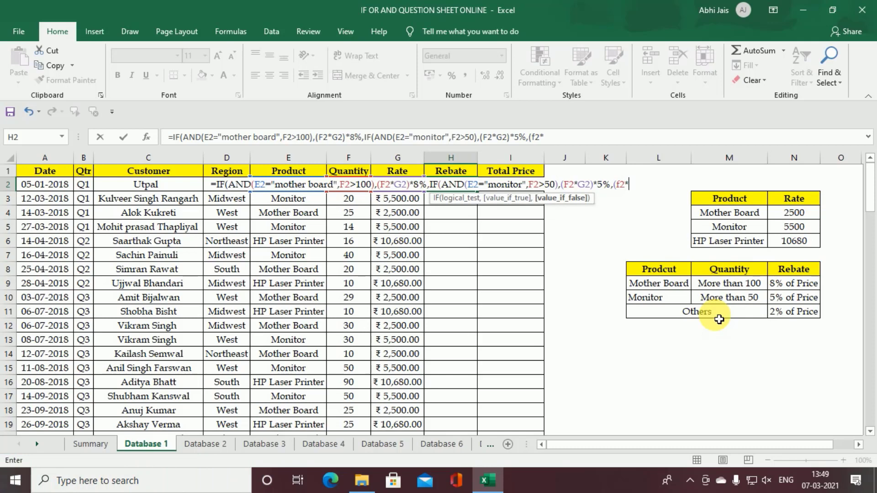
{"action": "type", "text": "g2)*2%"}
{"action": "key", "text": "Return"}
{"action": "key", "text": "Return"}
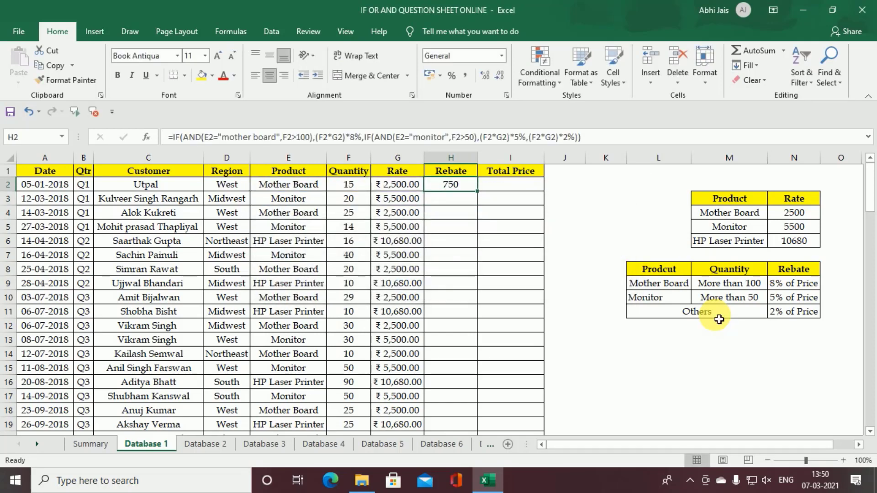
{"action": "double_click", "coordinate": [477, 191]}
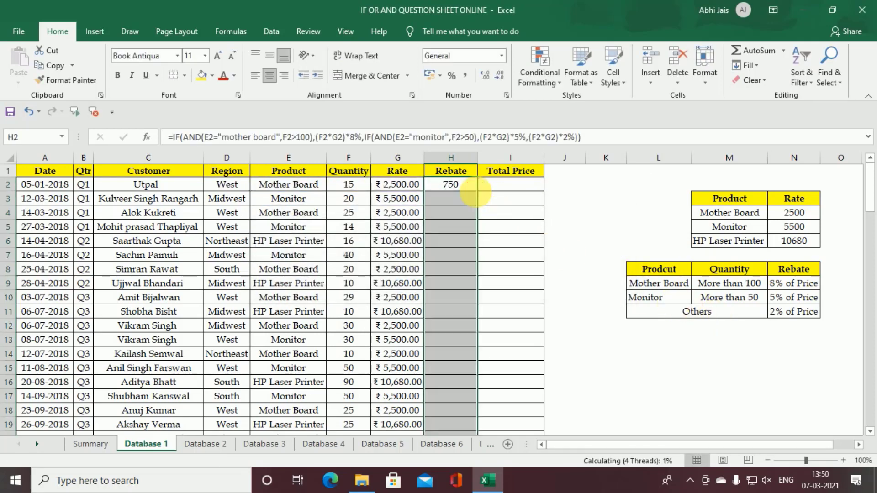
{"action": "left_click", "coordinate": [505, 195]}
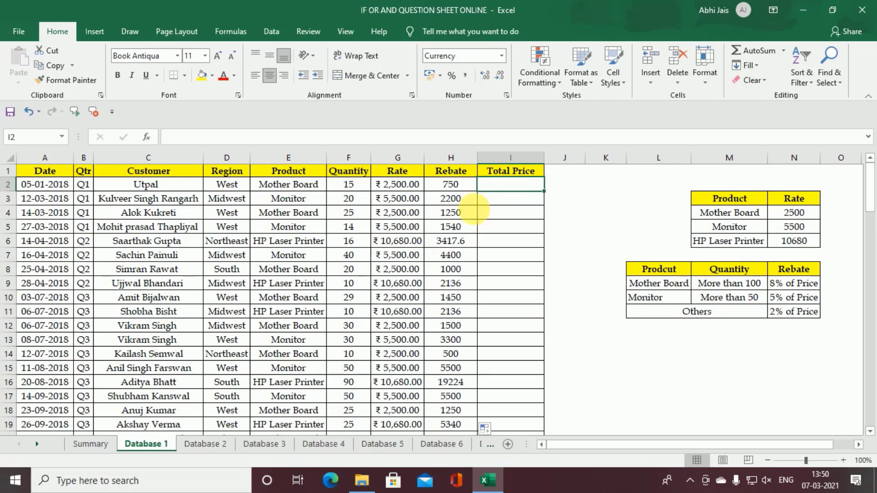
Step: Start an IF formula in the first Rebate cell, G2, of the Database 2 sheet
{"action": "left_click", "coordinate": [227, 445]}
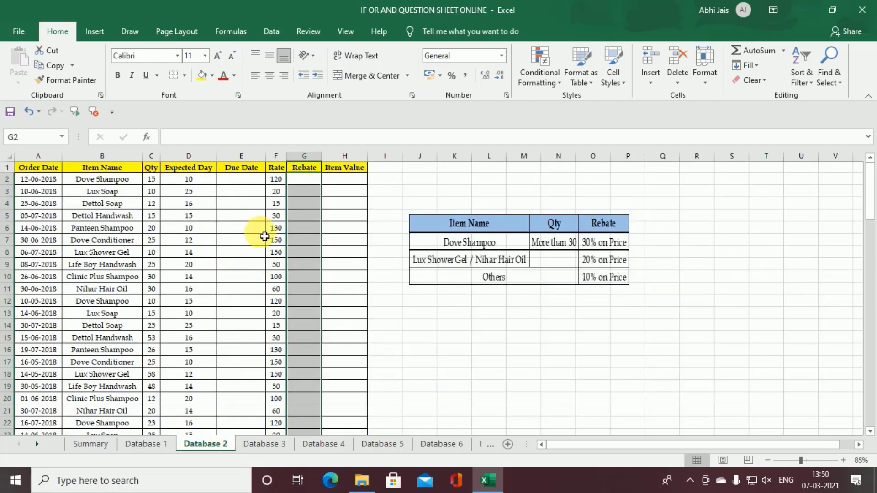
{"action": "left_click", "coordinate": [302, 185]}
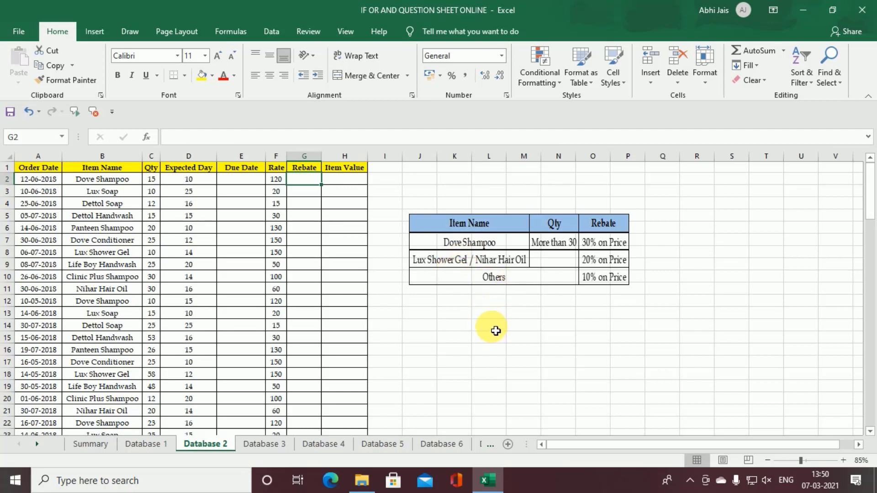
{"action": "type", "text": "=IF("}
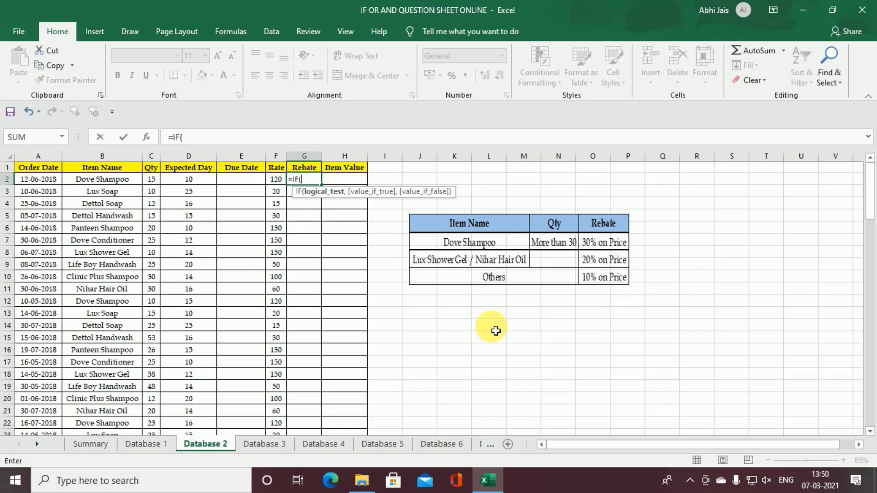
{"action": "key", "text": "Left"}
{"action": "key", "text": "Left"}
{"action": "key", "text": "Left"}
{"action": "key", "text": "Left"}
{"action": "key", "text": "Left"}
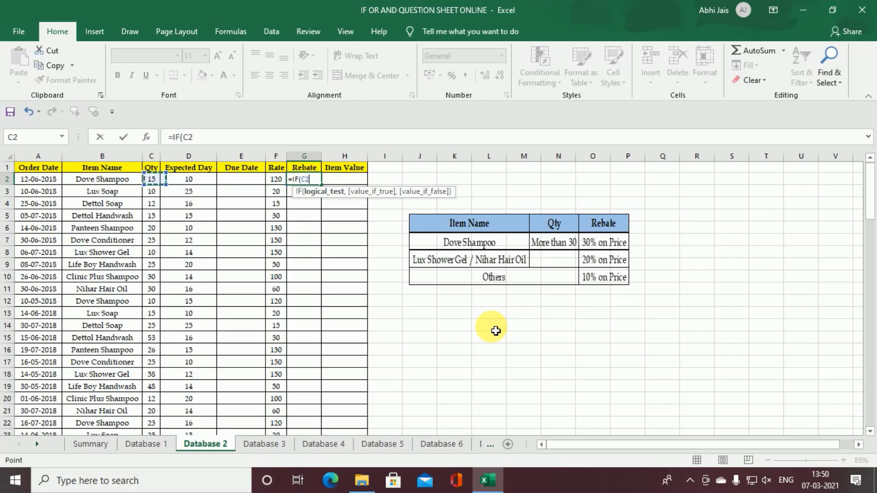
{"action": "key", "text": "BackSpace"}
{"action": "key", "text": "BackSpace"}
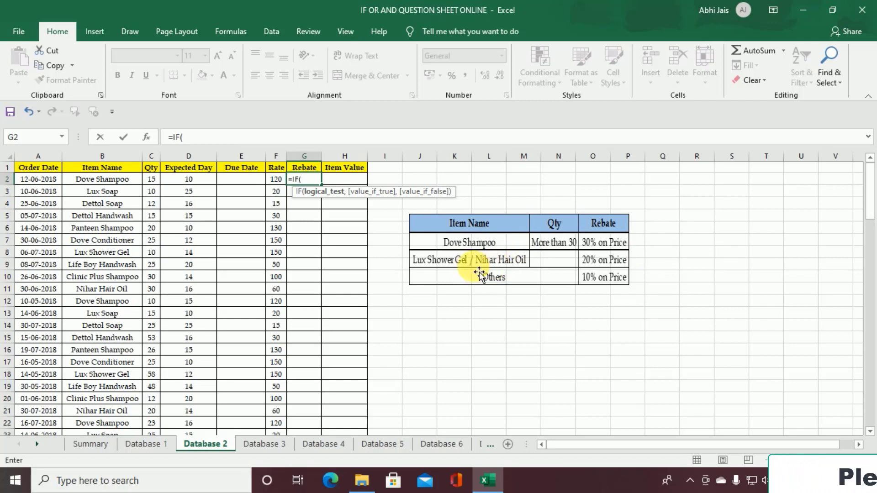
Step: Add an AND test to the G2 formula that B2 is "dove shampoo" and C2 is greater than 30
{"action": "type", "text": "and"}
{"action": "key", "text": "Tab"}
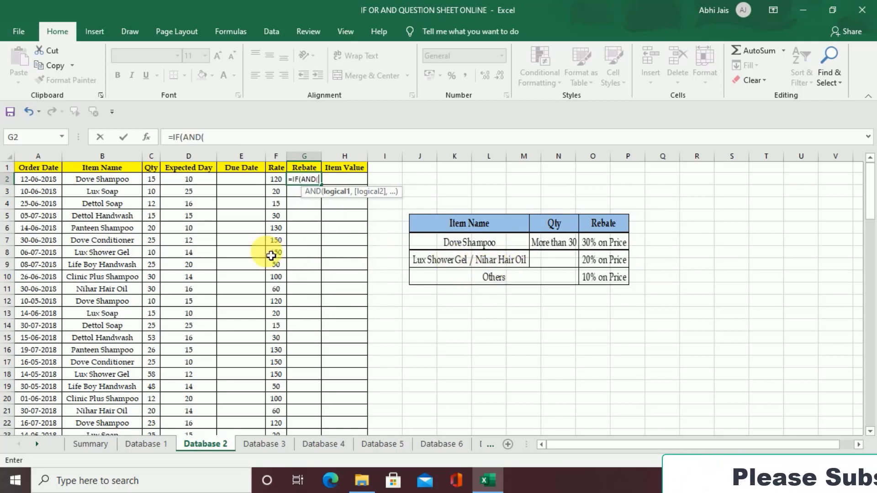
{"action": "left_click", "coordinate": [121, 182]}
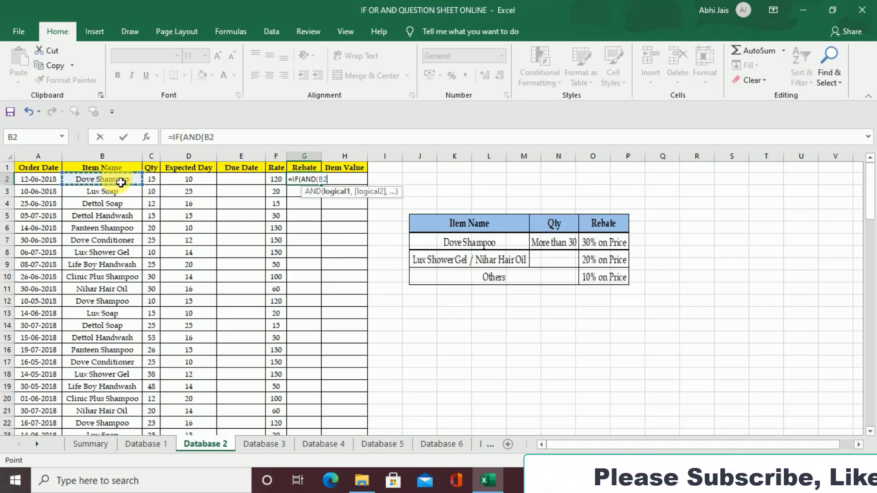
{"action": "type", "text": "="}
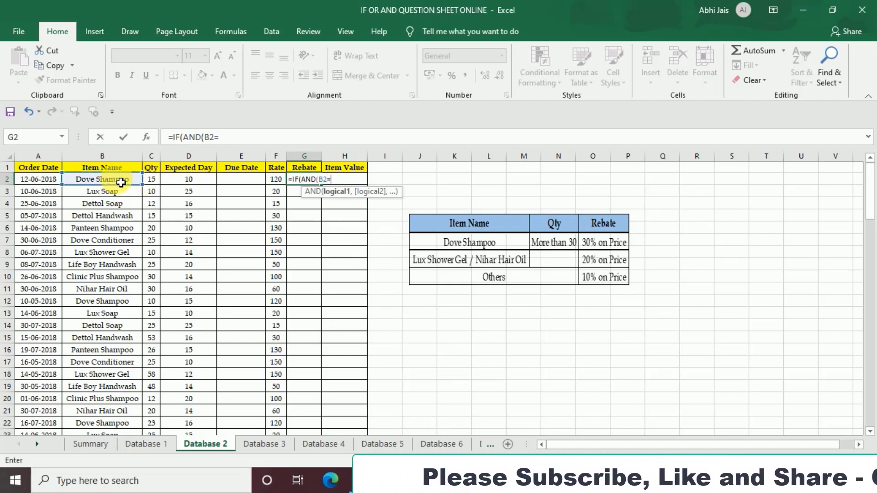
{"action": "type", "text": "\"d"}
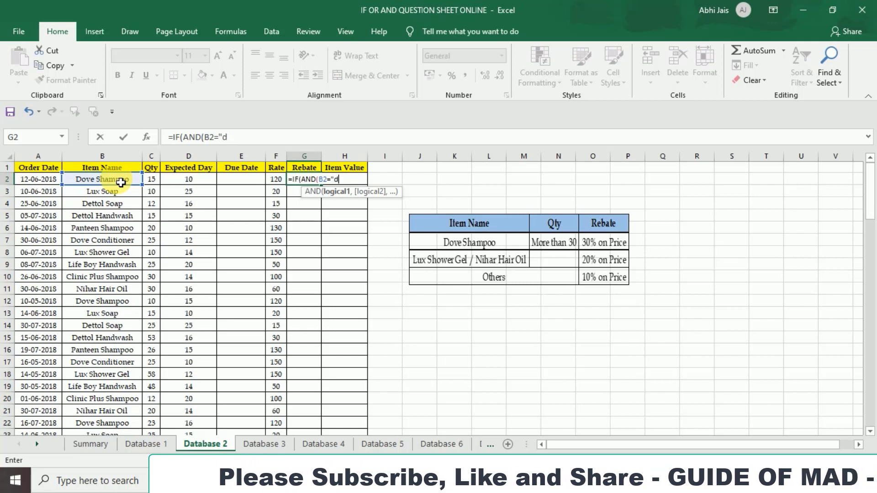
{"action": "type", "text": "ove shamp"}
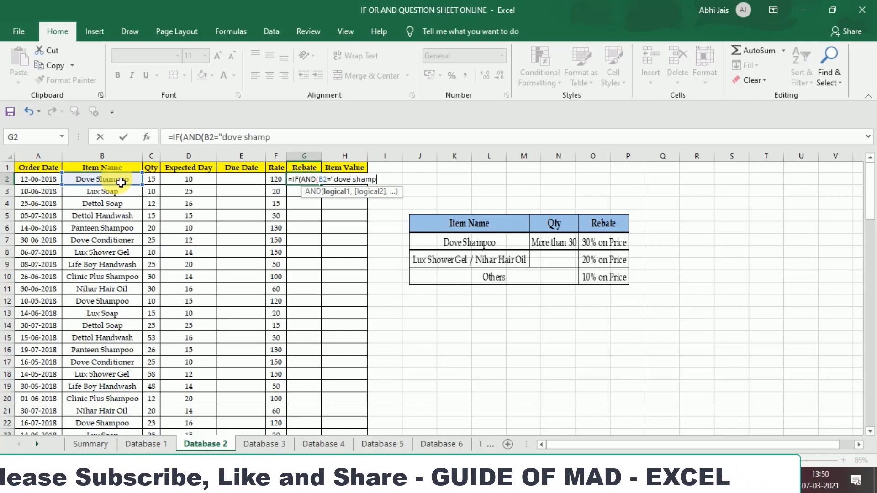
{"action": "type", "text": "oo\","}
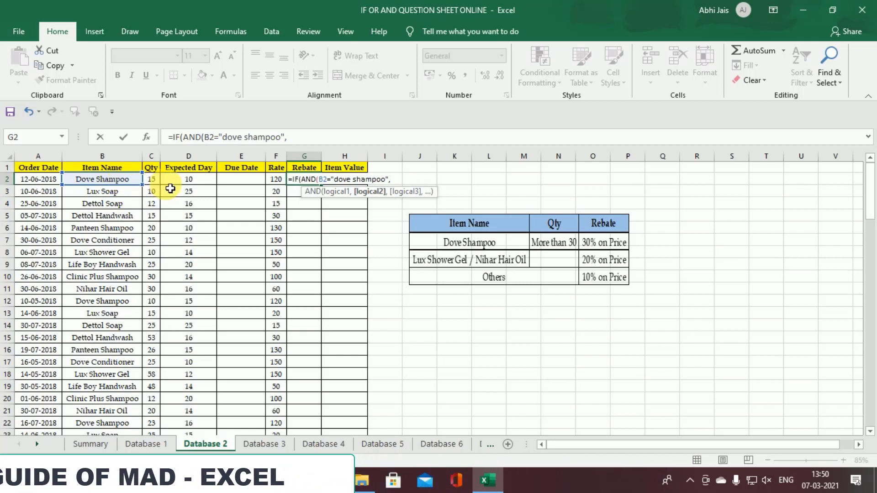
{"action": "left_click", "coordinate": [156, 181]}
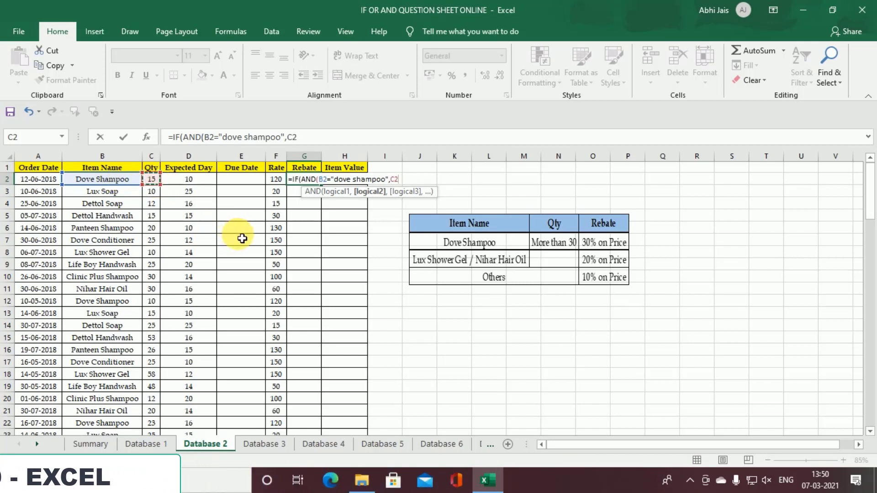
{"action": "type", "text": ">30"}
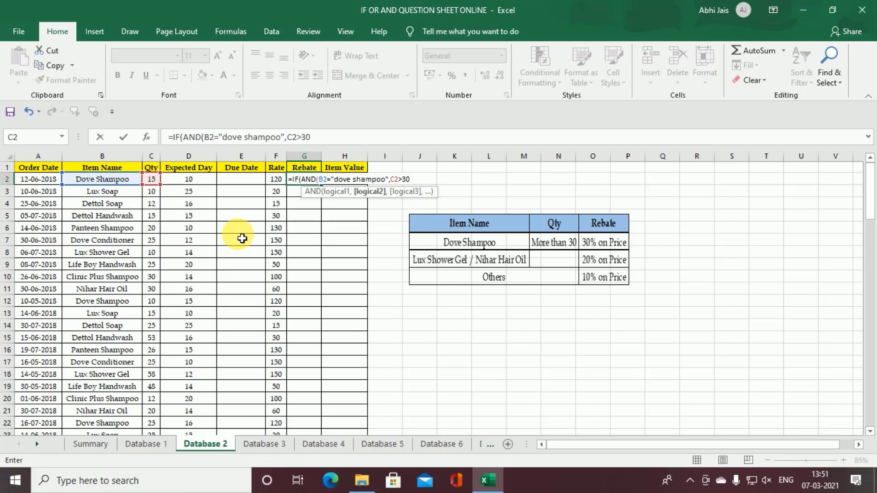
{"action": "type", "text": ")"}
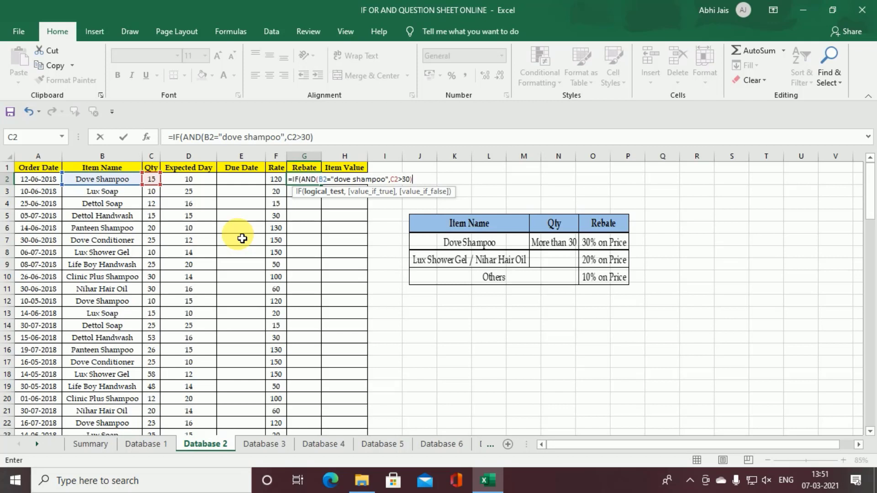
{"action": "type", "text": ","}
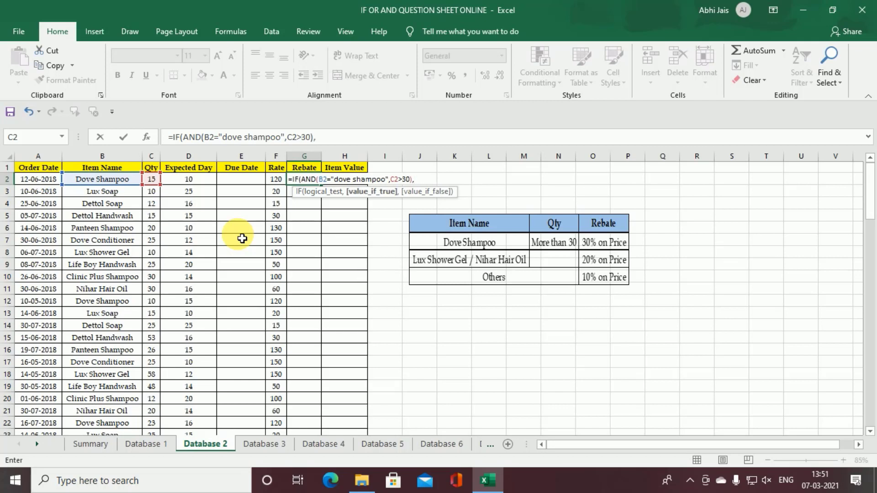
Step: Make the G2 formula return (C2*F2)*30% when the dove shampoo test is true
{"action": "type", "text": "("}
{"action": "key", "text": "Left"}
{"action": "key", "text": "Left"}
{"action": "key", "text": "Left"}
{"action": "key", "text": "Left"}
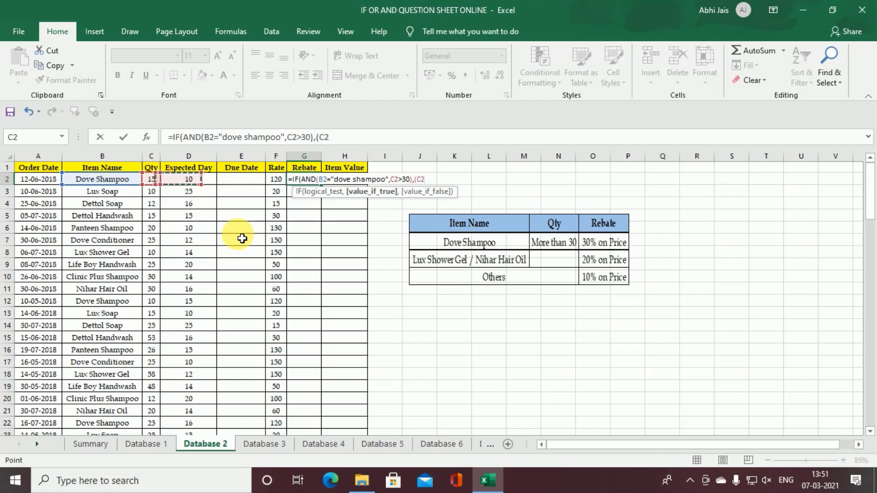
{"action": "type", "text": "*"}
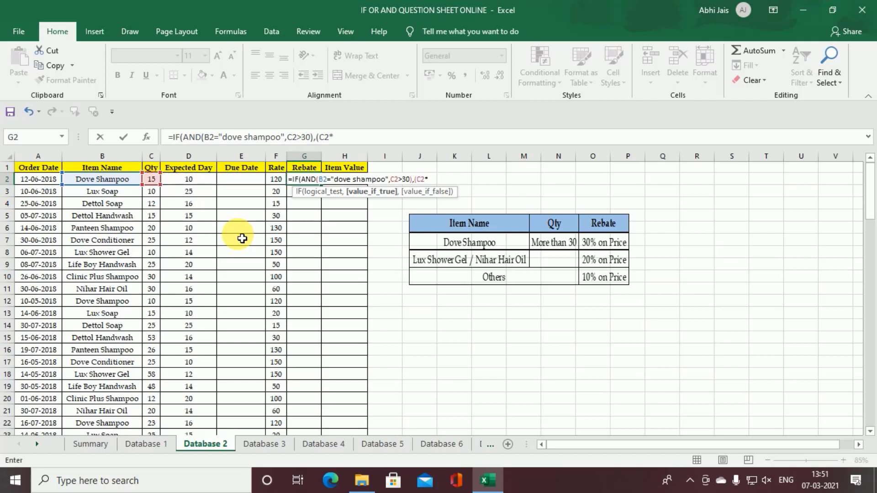
{"action": "key", "text": "Left"}
{"action": "type", "text": ")"}
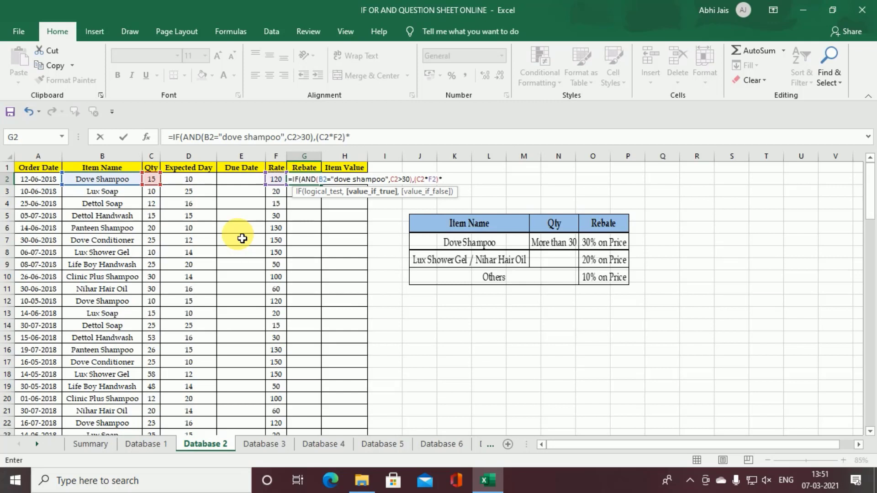
{"action": "type", "text": "*30%,"}
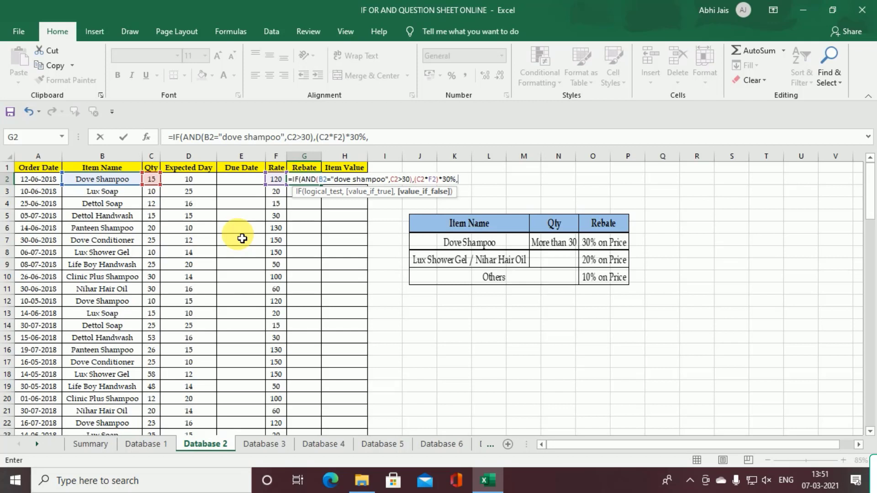
Step: Nest a second IF in the G2 formula with an OR test whose first condition is B2="lux shower gel"
{"action": "type", "text": "IF("}
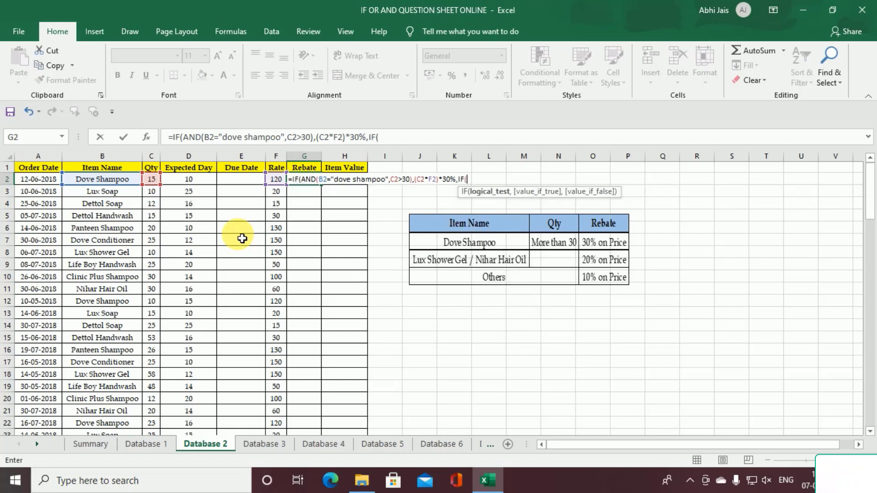
{"action": "type", "text": "OR("}
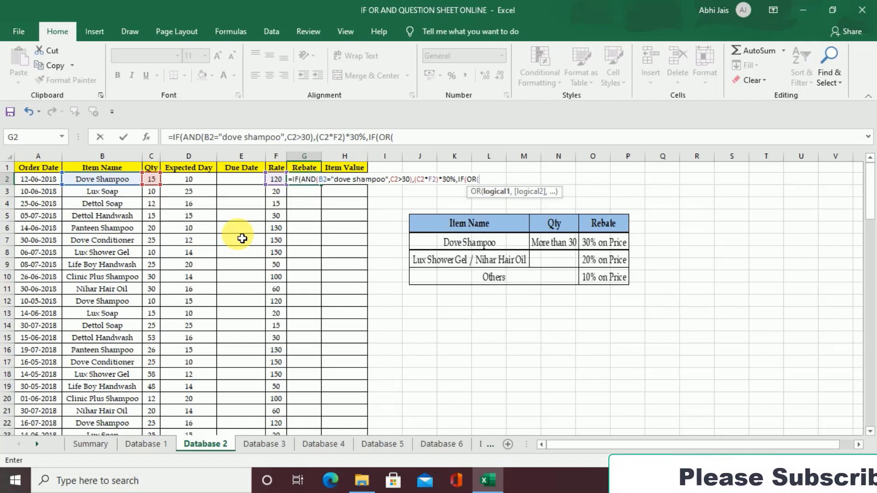
{"action": "key", "text": "Left"}
{"action": "key", "text": "Left"}
{"action": "key", "text": "Left"}
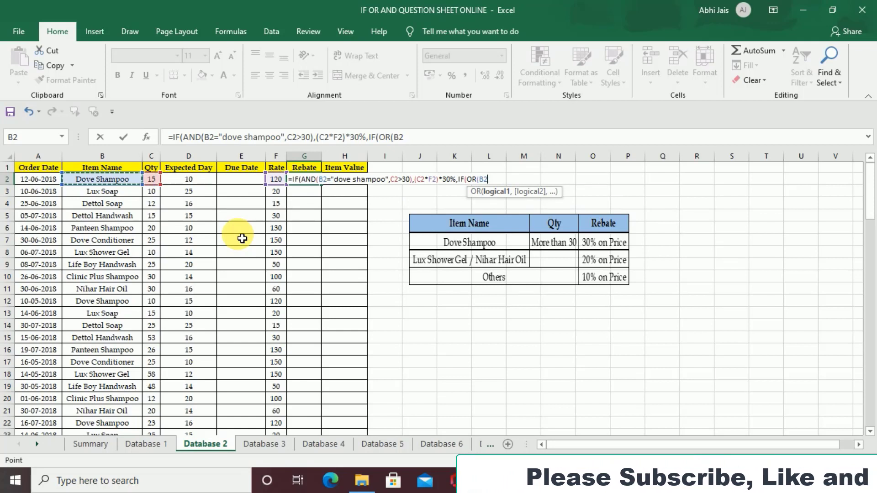
{"action": "type", "text": "="}
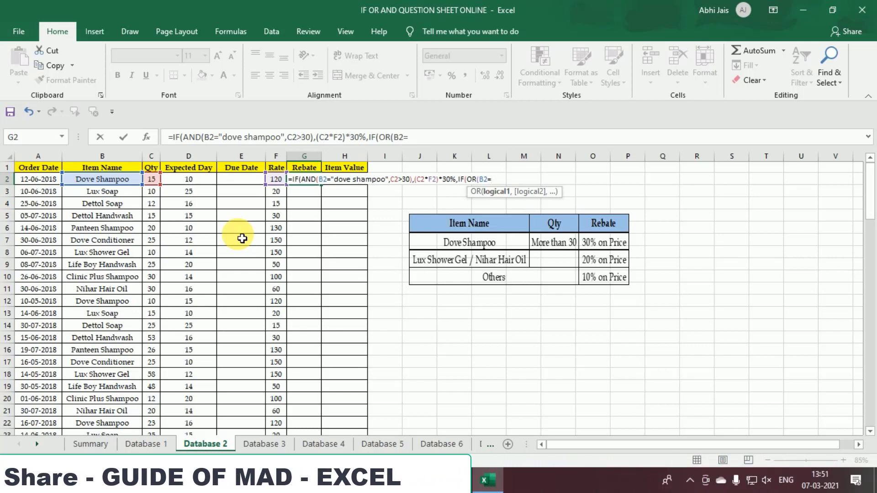
{"action": "type", "text": "\"luc"}
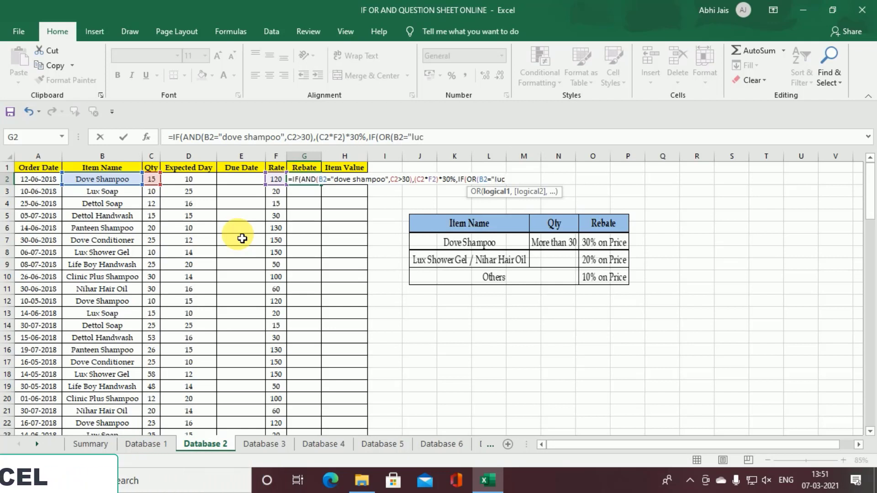
{"action": "key", "text": "BackSpace"}
{"action": "type", "text": "x shower gel"}
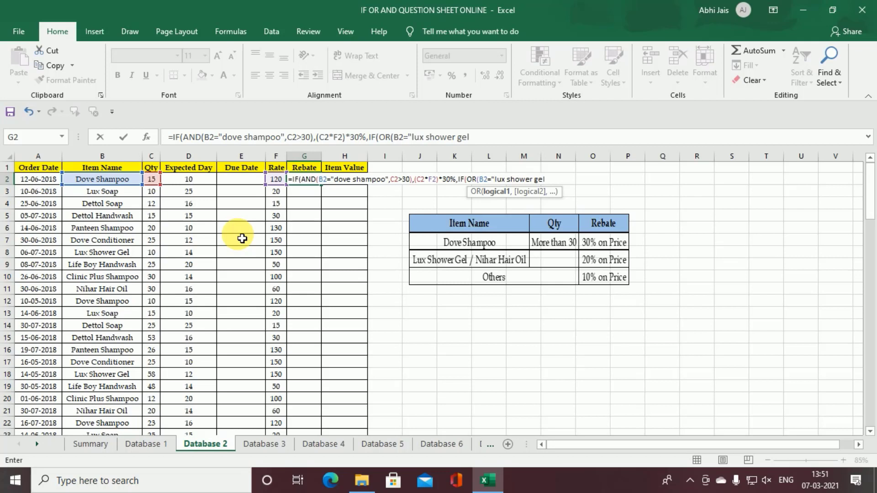
{"action": "type", "text": "\","}
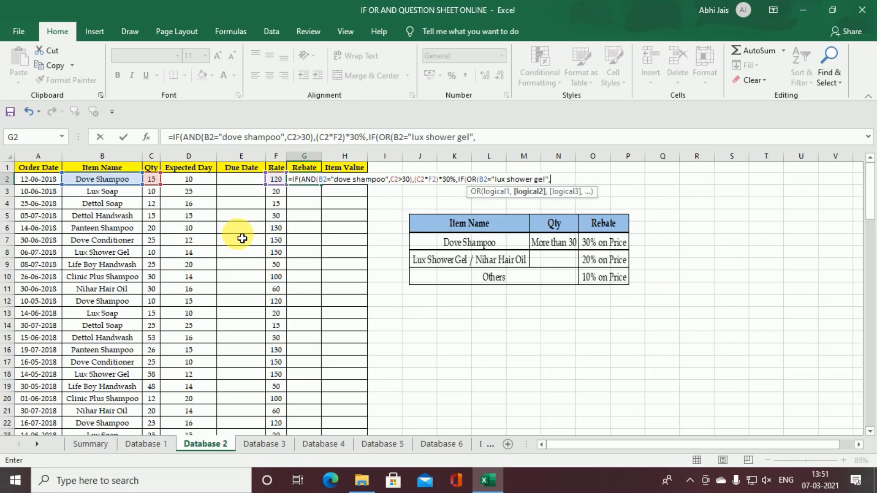
Step: Add B2="nihar hair oil" as the second condition of the OR test in G2 and close the test
{"action": "key", "text": "Left"}
{"action": "key", "text": "Left"}
{"action": "key", "text": "Left"}
{"action": "key", "text": "Left"}
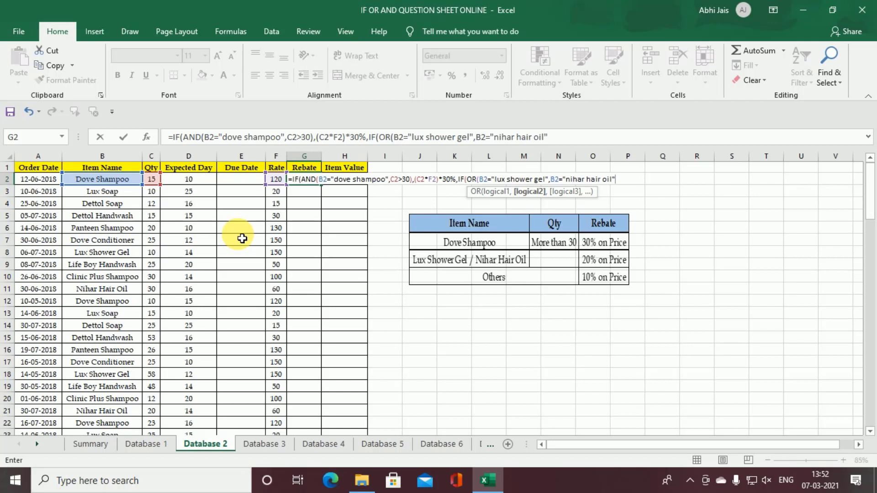
{"action": "type", "text": ")"}
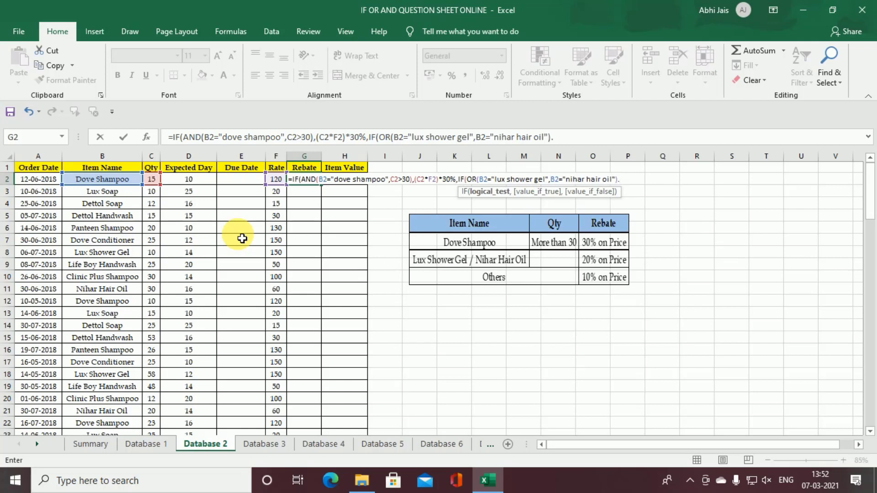
{"action": "type", "text": ","}
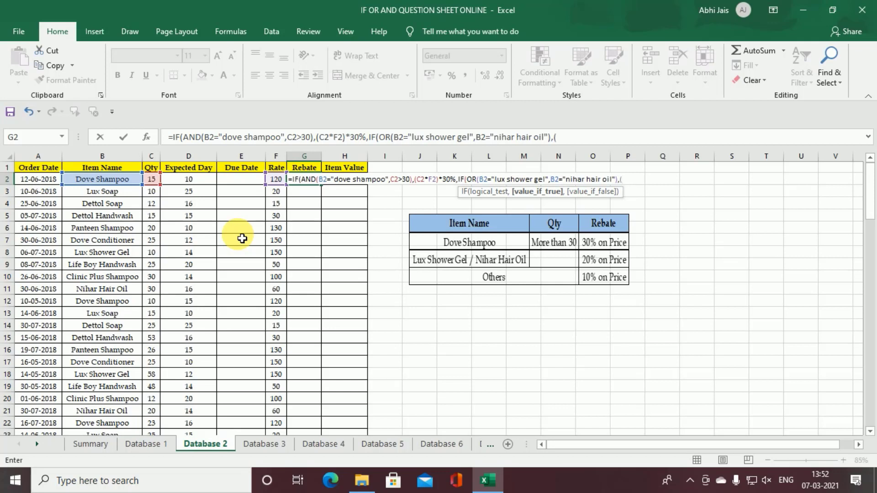
Step: Make the nested IF in the G2 formula return (C2*F2)*20% when the OR test is true
{"action": "type", "text": "("}
{"action": "key", "text": "Left"}
{"action": "key", "text": "Left"}
{"action": "key", "text": "Left"}
{"action": "key", "text": "Left"}
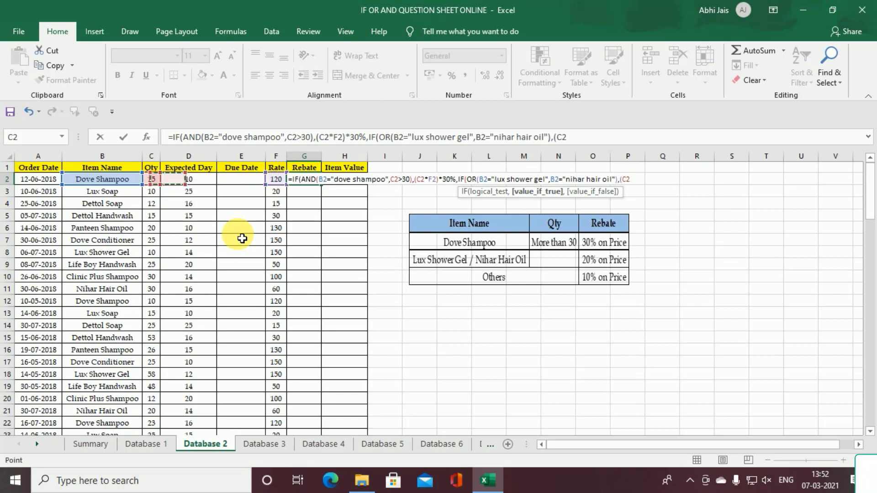
{"action": "key", "text": "Left"}
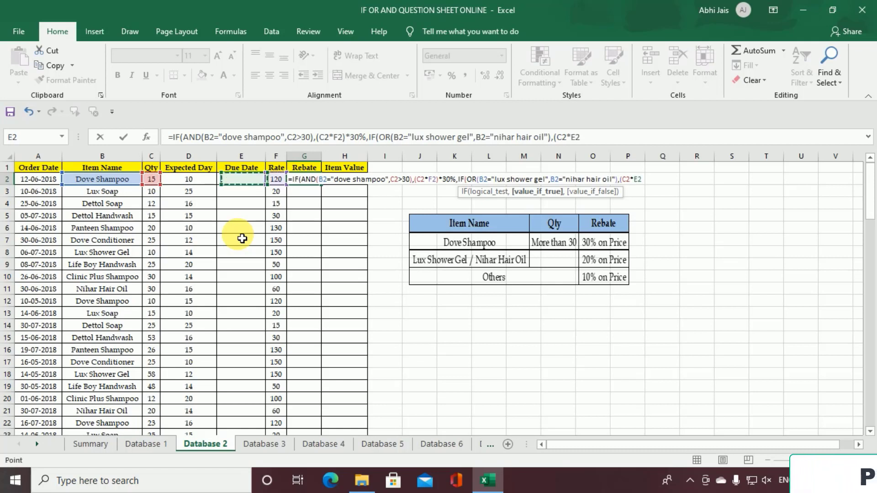
{"action": "type", "text": ")"}
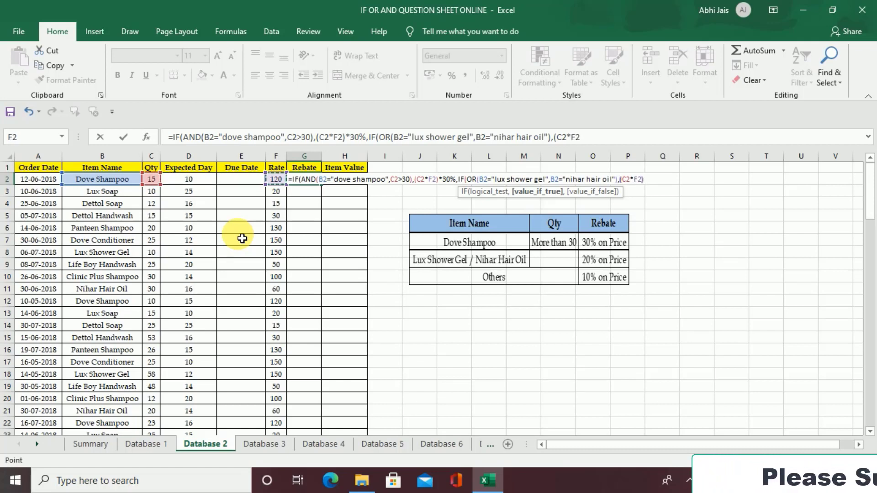
{"action": "type", "text": "*20%"}
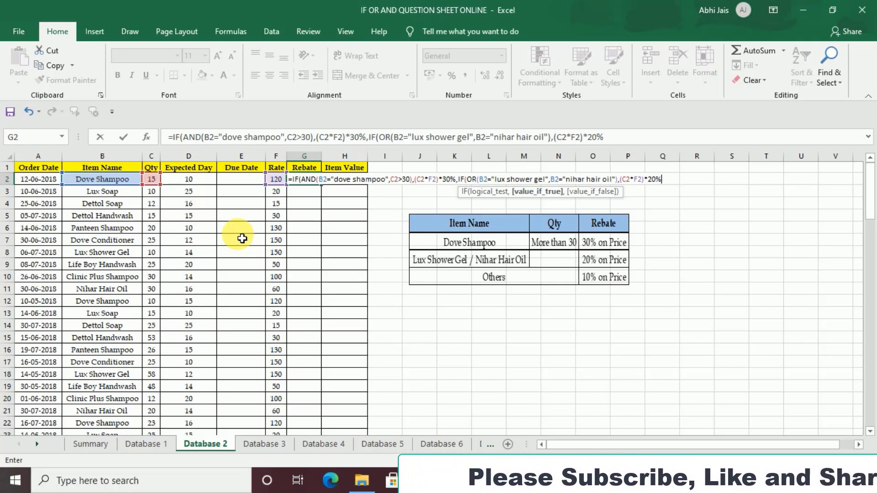
{"action": "type", "text": ","}
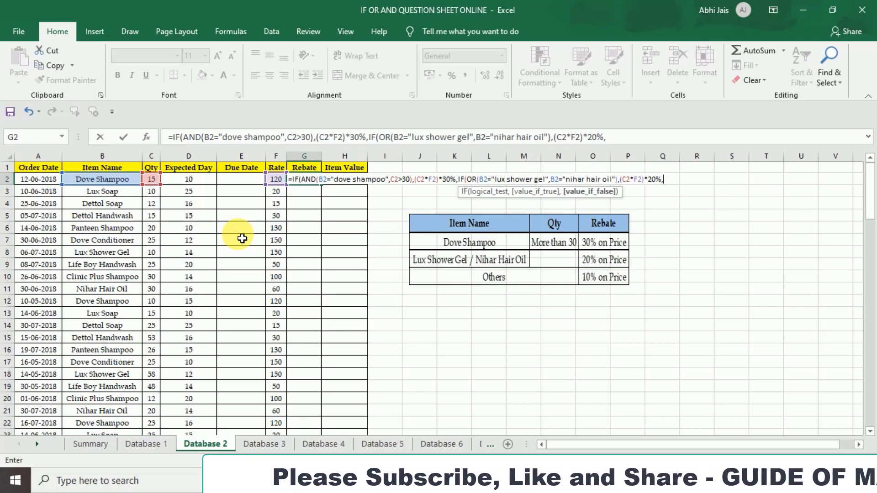
Step: Add (C2*F2)*10% as the nested IF's value when its OR test is false
{"action": "type", "text": "("}
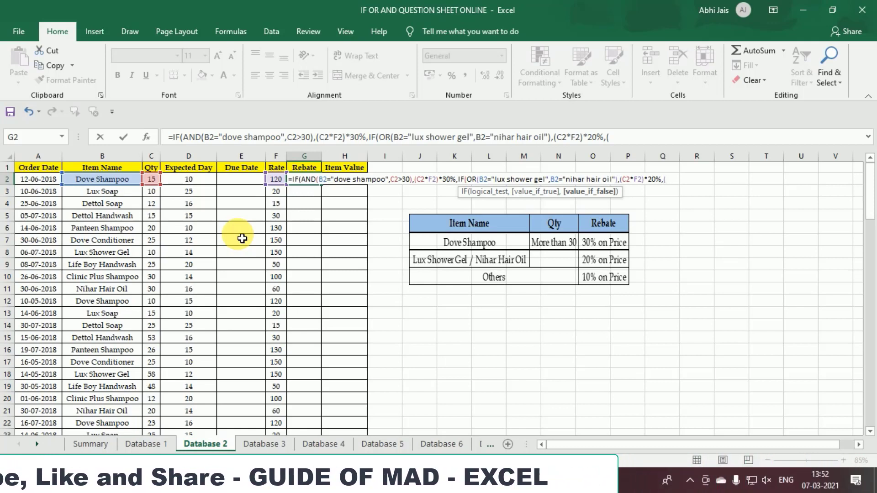
{"action": "key", "text": "Left"}
{"action": "key", "text": "Left"}
{"action": "key", "text": "Left"}
{"action": "key", "text": "Left"}
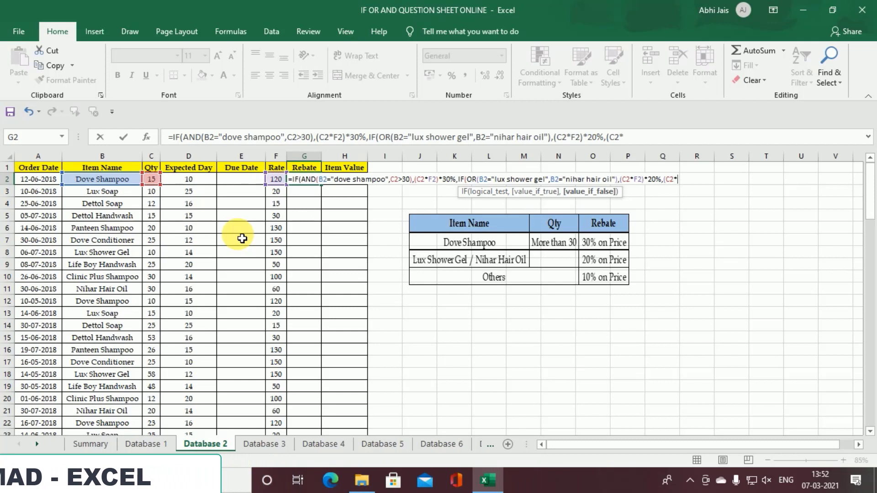
{"action": "type", "text": "*"}
{"action": "key", "text": "Left"}
{"action": "type", "text": ")"}
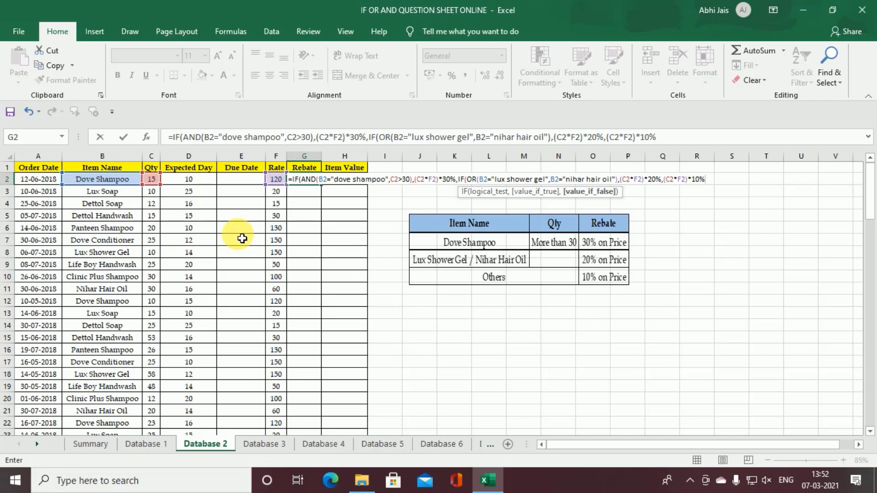
Step: Commit the G2 formula with the suggested closing-bracket correction and fill it down the Rebate column
{"action": "key", "text": "Return"}
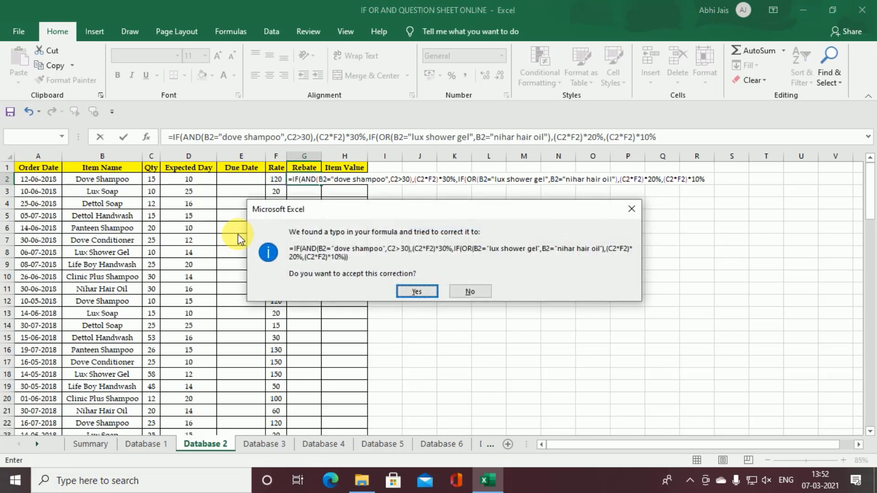
{"action": "key", "text": "Return"}
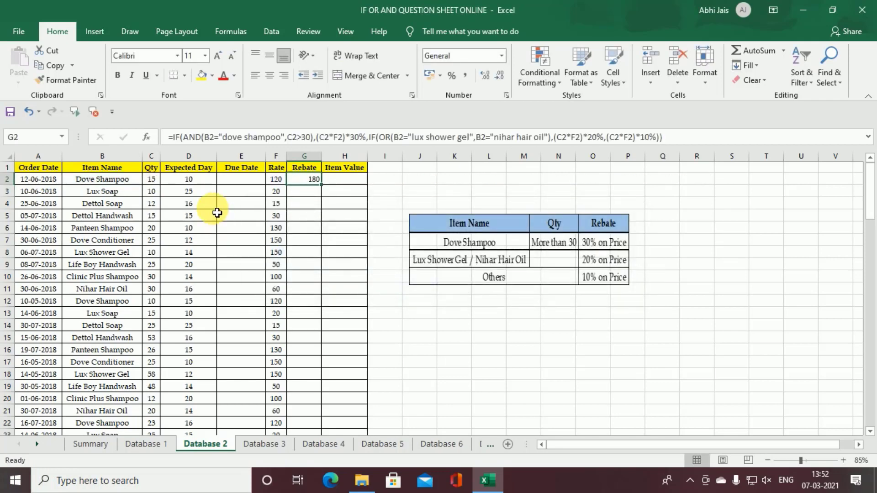
{"action": "double_click", "coordinate": [328, 192]}
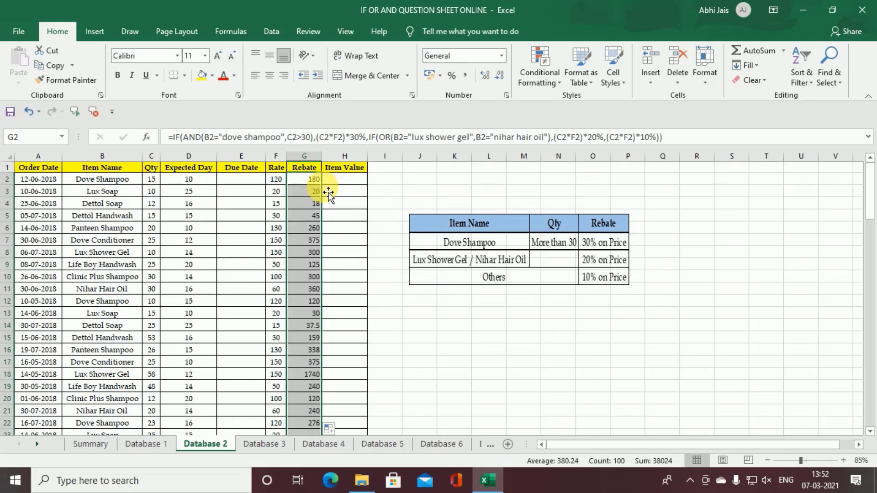
Step: Open the Database 3 sheet and examine the nested IF and AND conditions and percentages in the E2 Bank Charges formula
{"action": "left_click", "coordinate": [272, 444]}
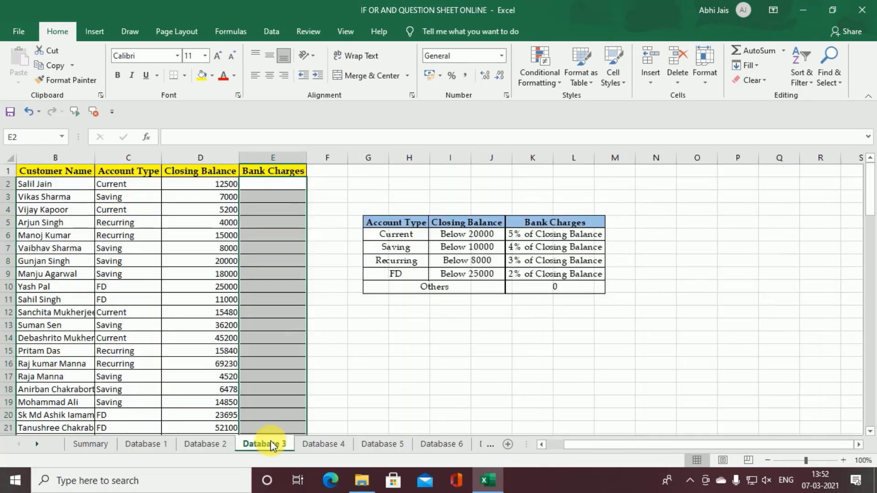
{"action": "left_click", "coordinate": [205, 444]}
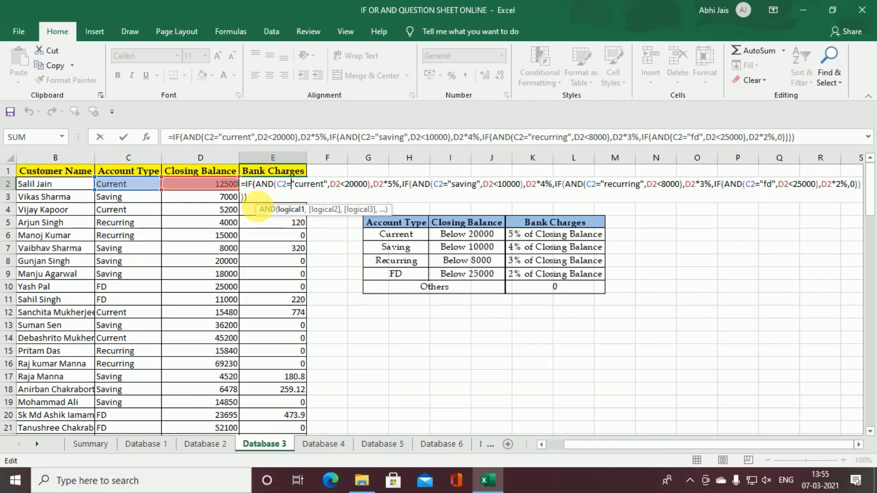
{"action": "left_click_drag", "start_coordinate": [258, 206], "coordinate": [287, 346]}
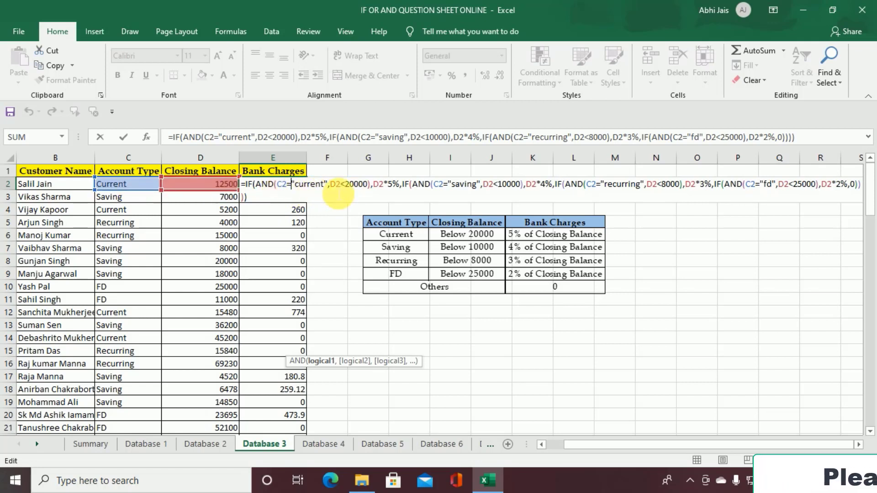
{"action": "left_click", "coordinate": [351, 186]}
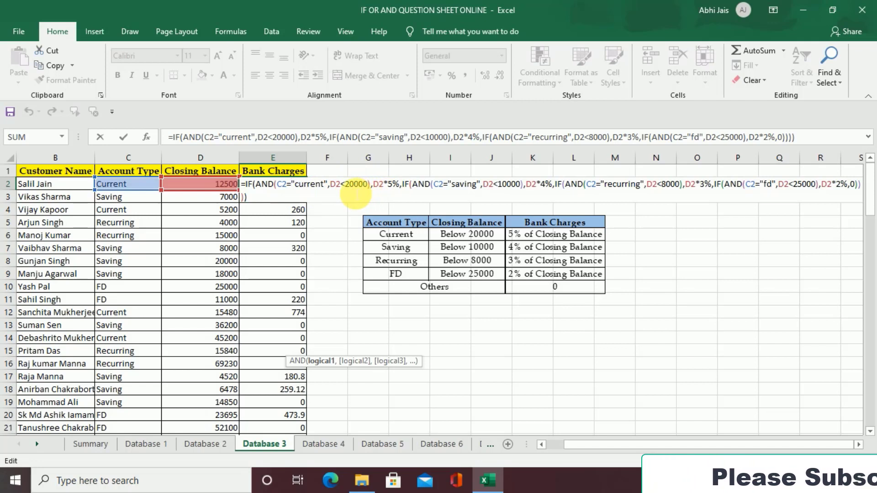
{"action": "left_click", "coordinate": [384, 185]}
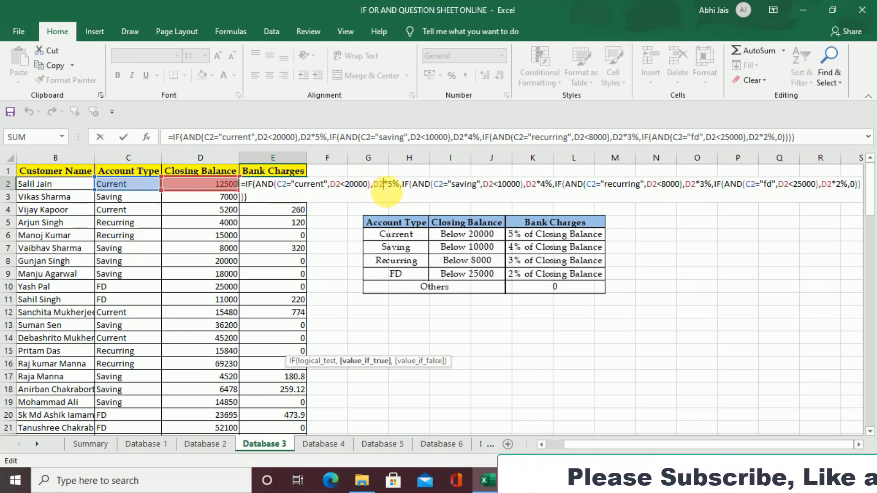
{"action": "left_click", "coordinate": [418, 186]}
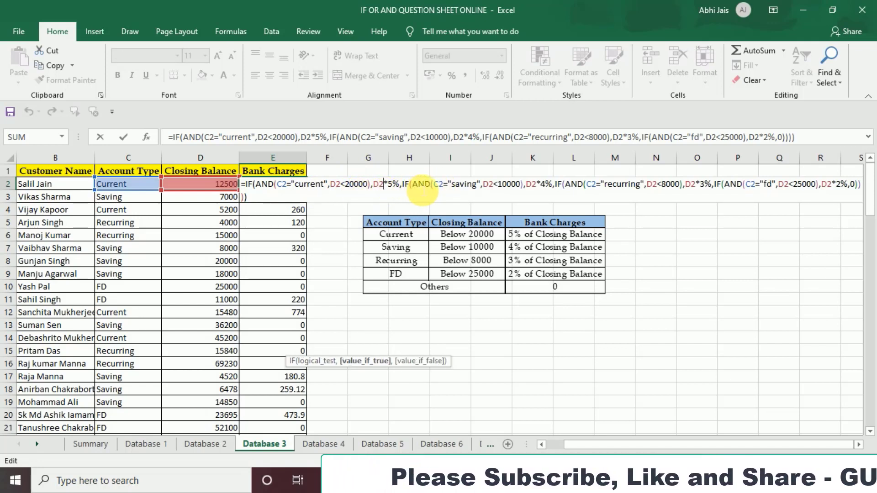
{"action": "left_click", "coordinate": [455, 185]}
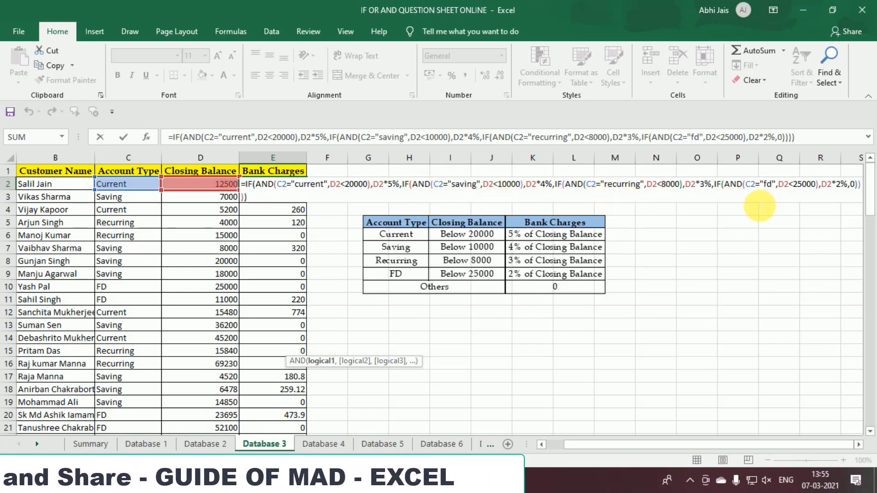
{"action": "key", "text": "Return"}
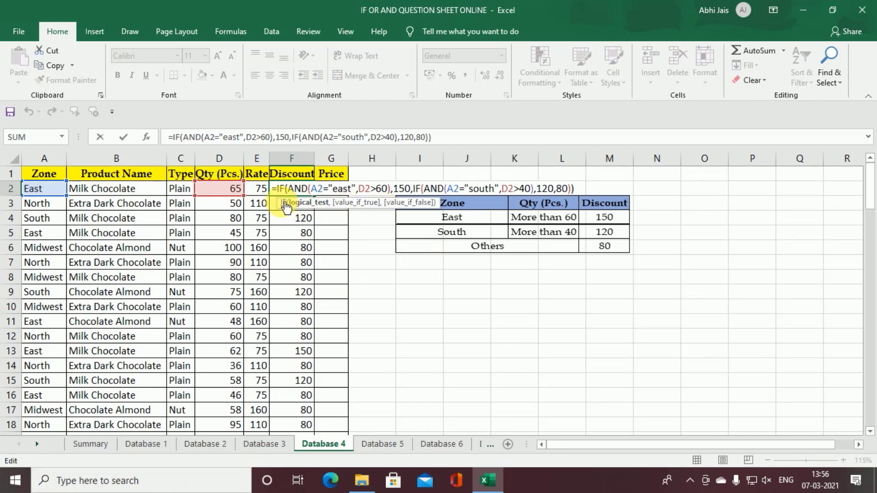
Step: Examine the AND conditions and return values of the F2 Discount formula on the Database 4 sheet
{"action": "left_click_drag", "start_coordinate": [285, 209], "coordinate": [263, 276]}
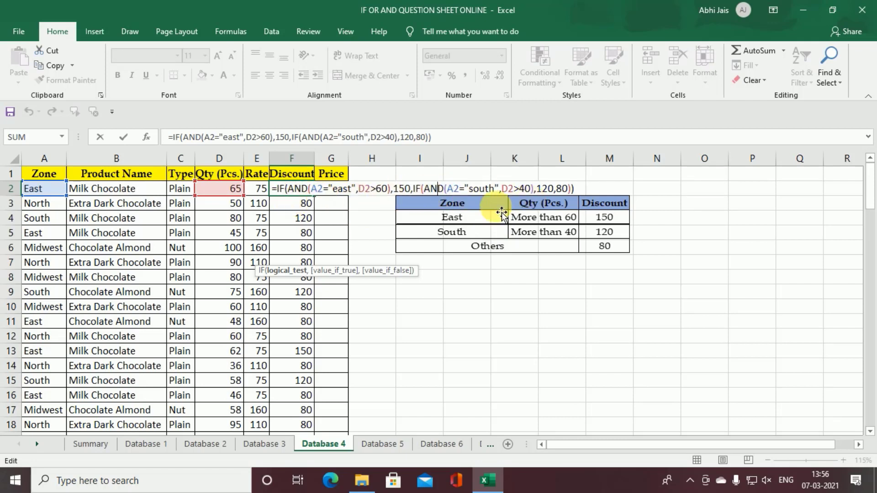
{"action": "left_click", "coordinate": [339, 189]}
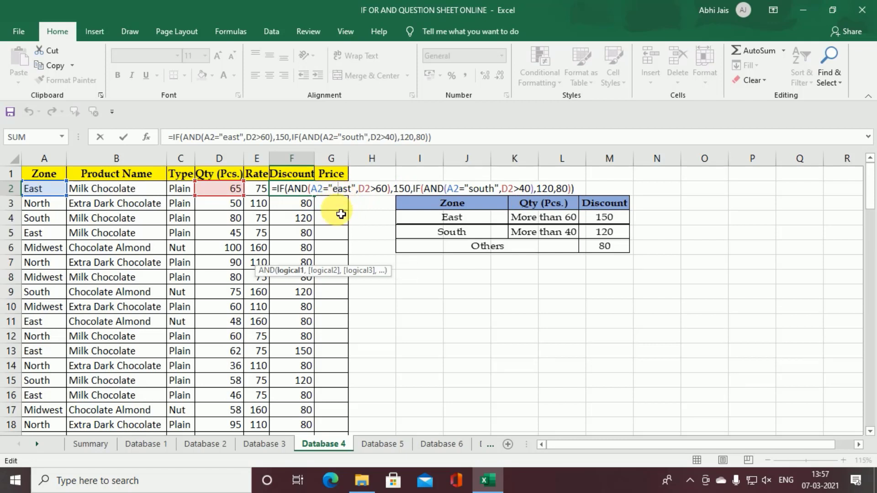
{"action": "left_click", "coordinate": [288, 274]}
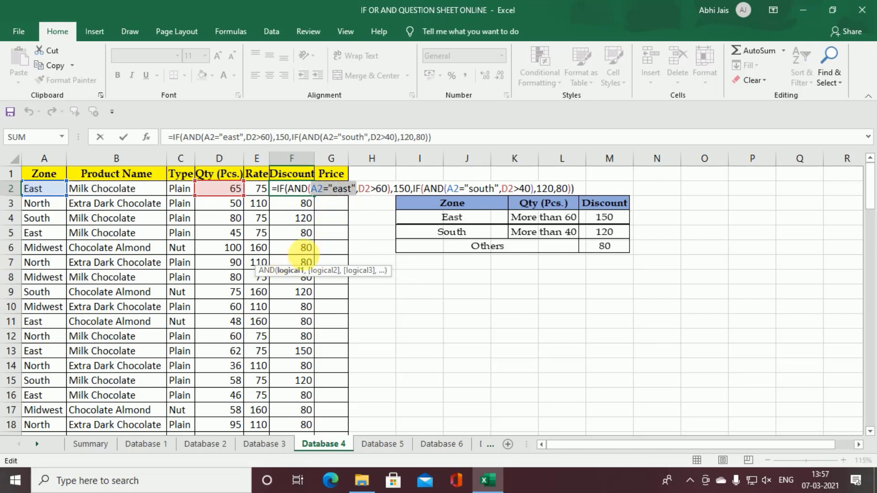
{"action": "left_click", "coordinate": [323, 270]}
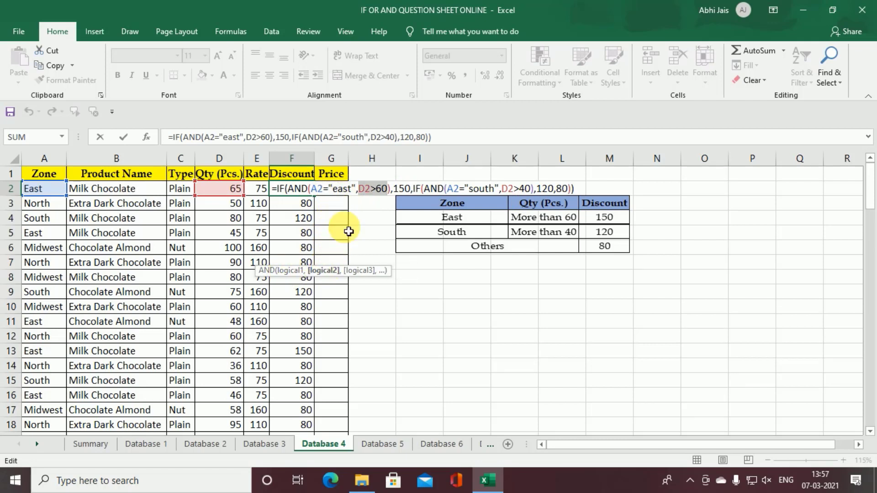
{"action": "left_click", "coordinate": [395, 195]}
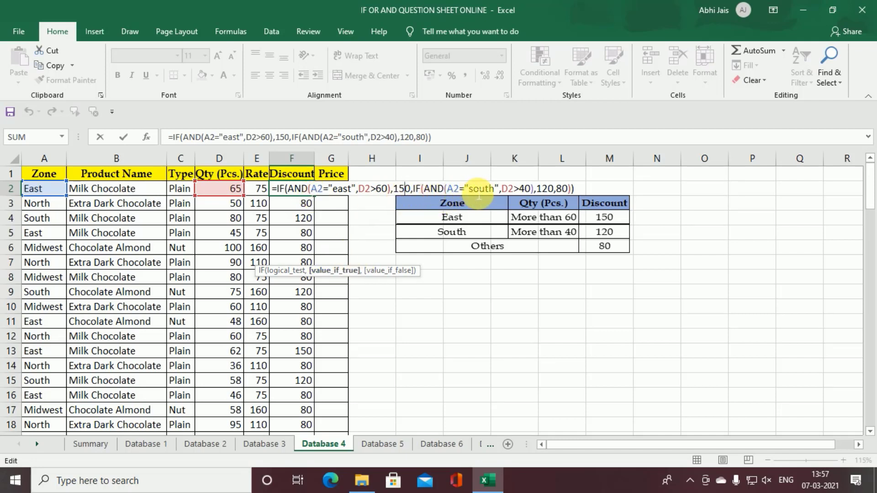
{"action": "left_click", "coordinate": [590, 192]}
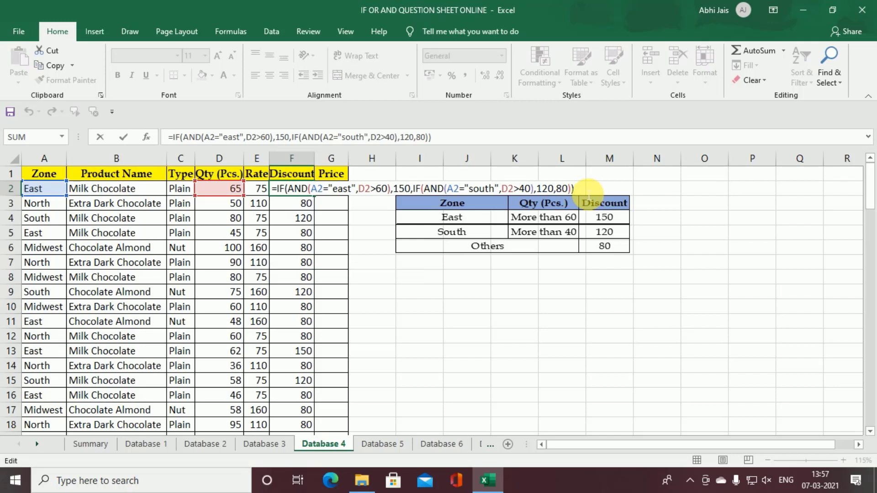
{"action": "key", "text": "Return"}
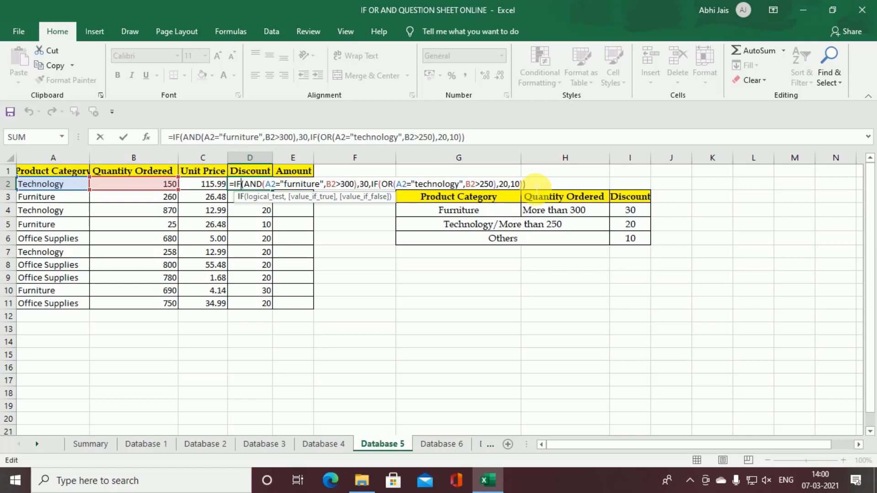
Step: Examine the AND and OR conditions and the return values of the D2 Discount formula on the Database 5 sheet
{"action": "left_click", "coordinate": [276, 201]}
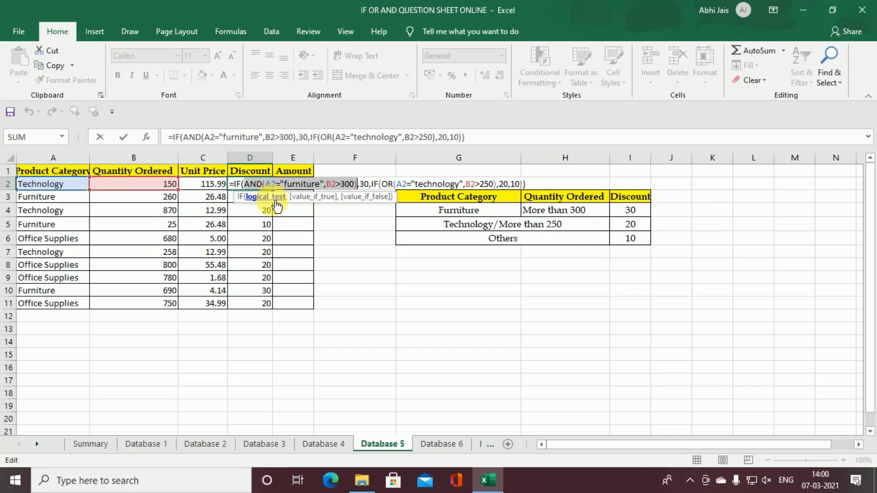
{"action": "left_click", "coordinate": [303, 186]}
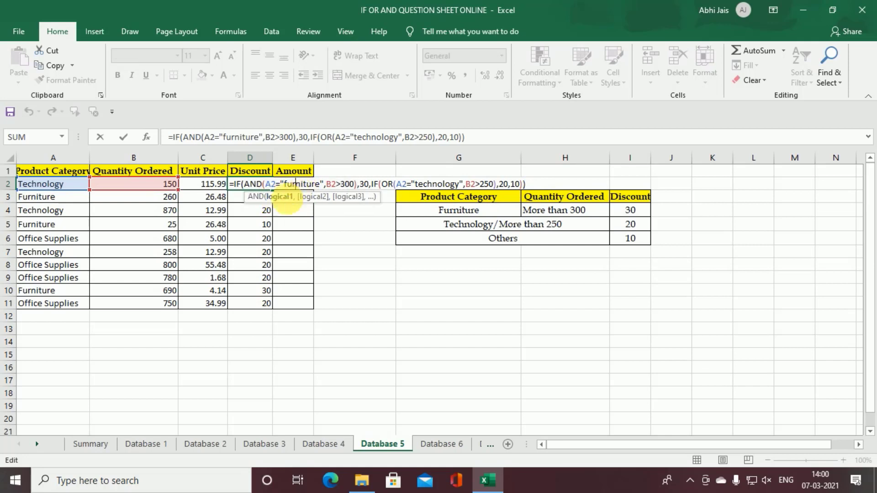
{"action": "left_click", "coordinate": [279, 197]}
{"action": "left_click", "coordinate": [317, 201]}
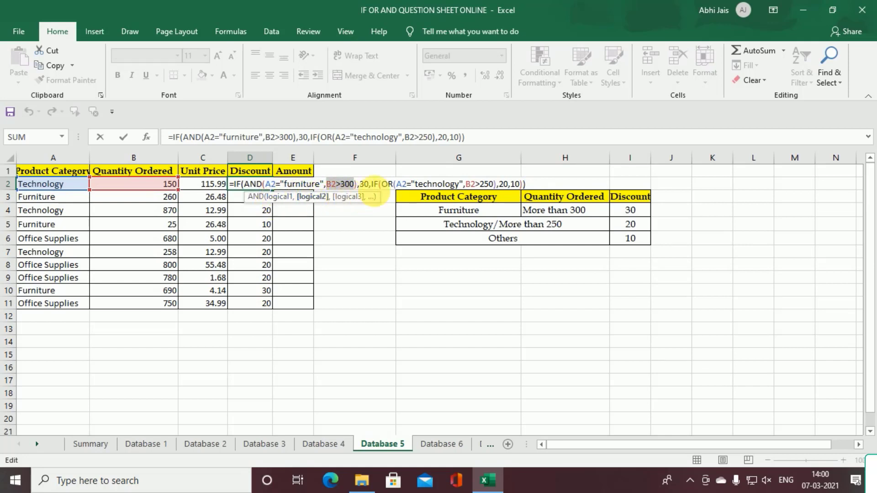
{"action": "left_click", "coordinate": [371, 184]}
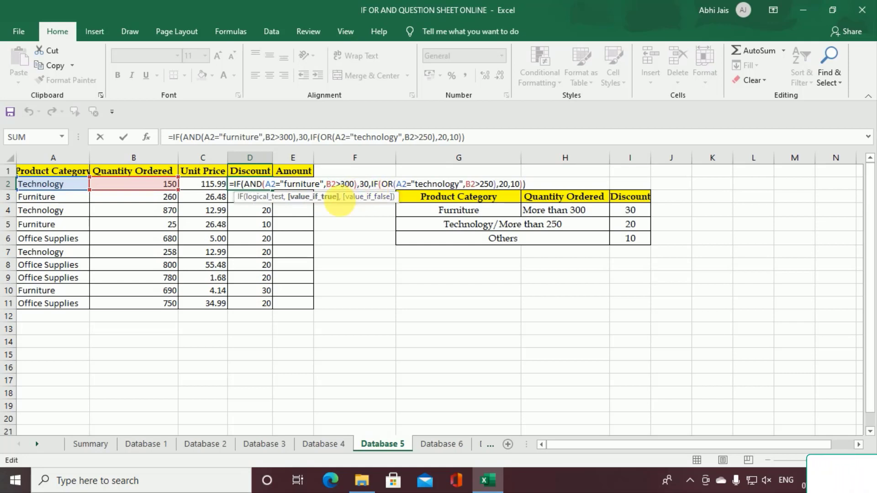
{"action": "left_click", "coordinate": [336, 201]}
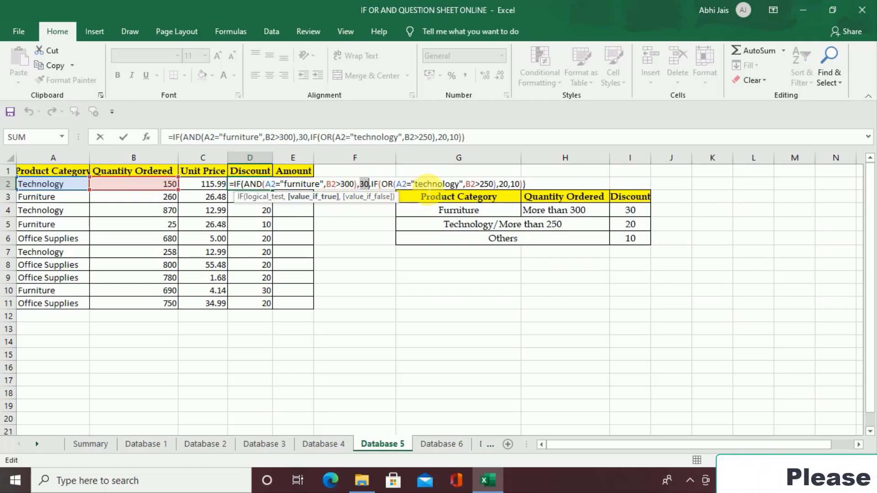
{"action": "left_click", "coordinate": [430, 183]}
{"action": "left_click", "coordinate": [406, 197]}
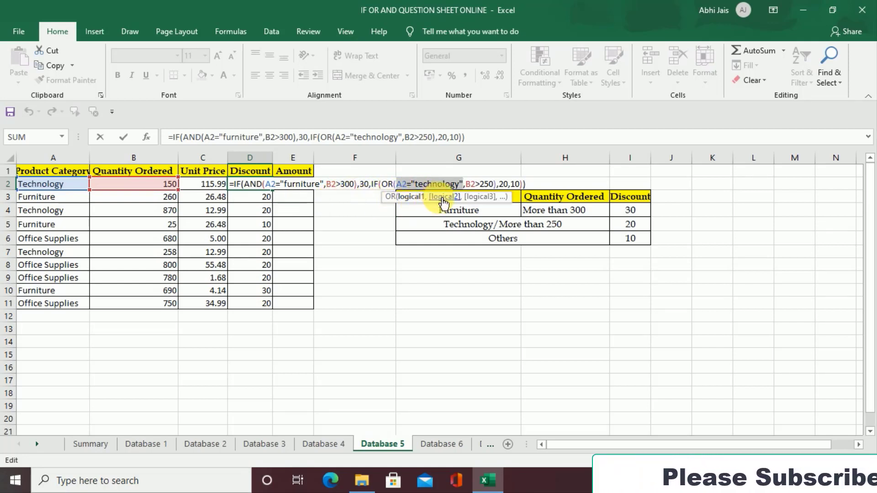
{"action": "left_click", "coordinate": [443, 197]}
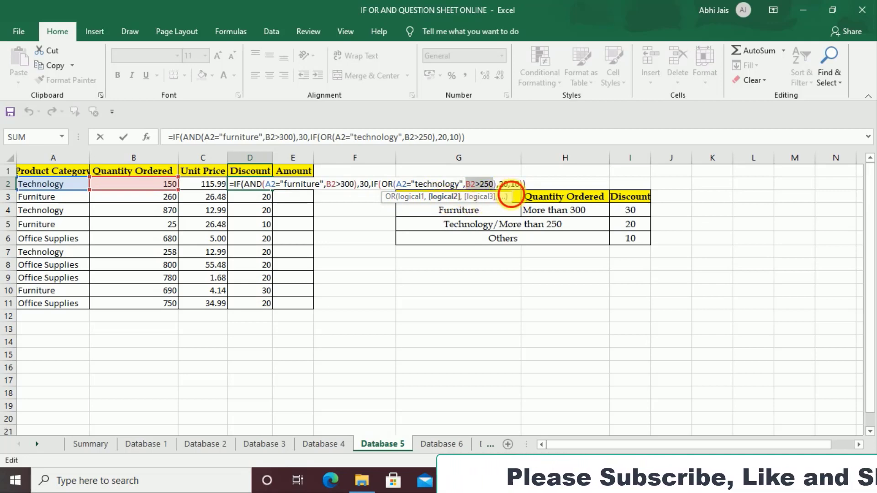
{"action": "key", "text": "Return"}
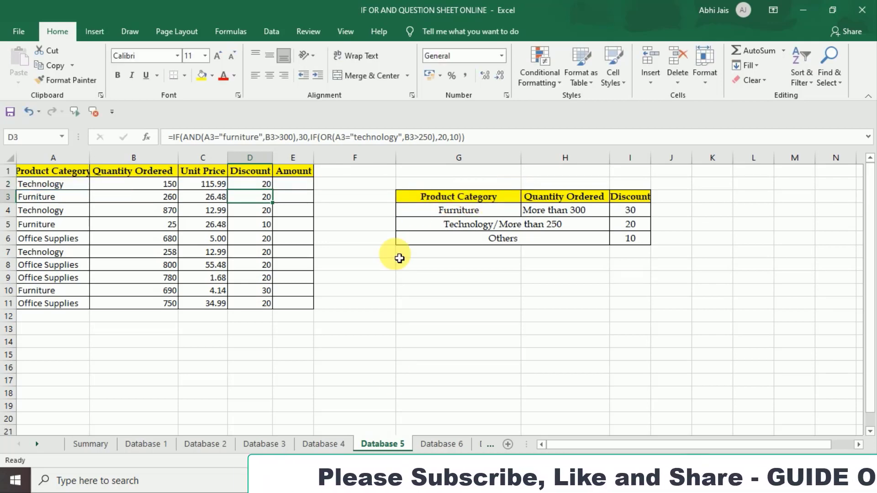
Step: Open the Database 6 sheet and examine the nested IF, AND and OR conditions and return values of the G2 Discount formula
{"action": "left_click", "coordinate": [441, 444]}
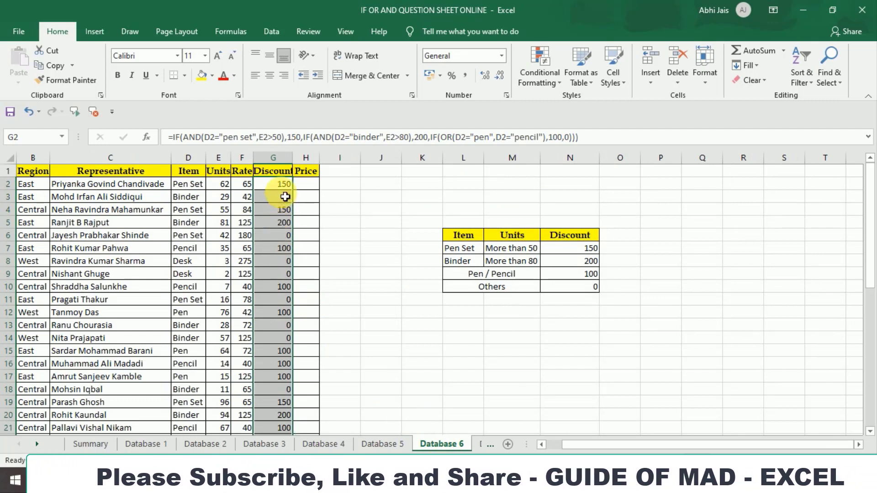
{"action": "double_click", "coordinate": [276, 184]}
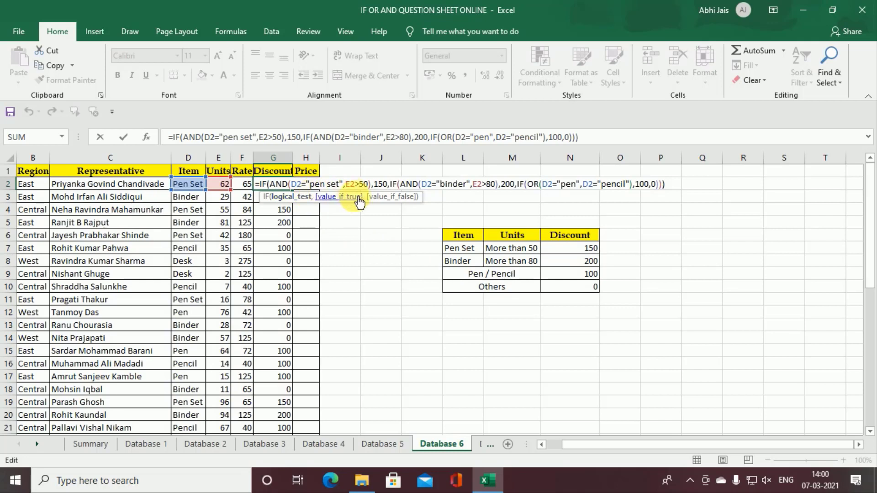
{"action": "left_click", "coordinate": [376, 184]}
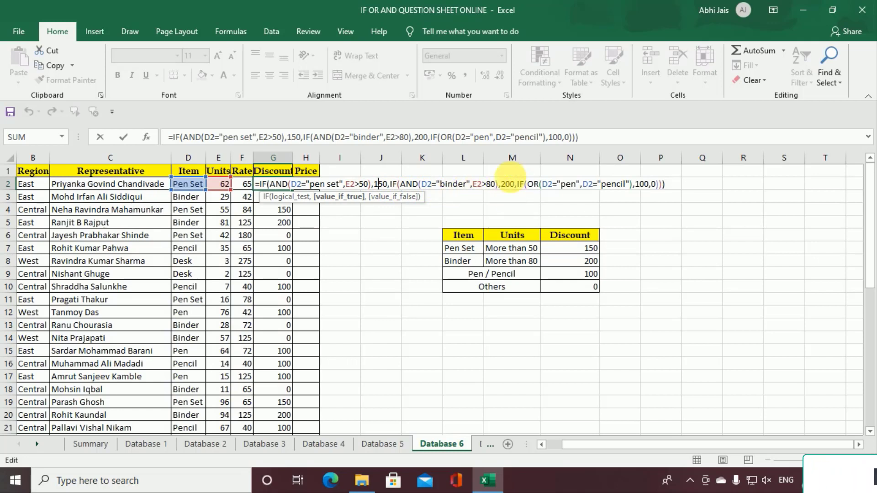
{"action": "left_click", "coordinate": [510, 176]}
{"action": "left_click", "coordinate": [286, 183]}
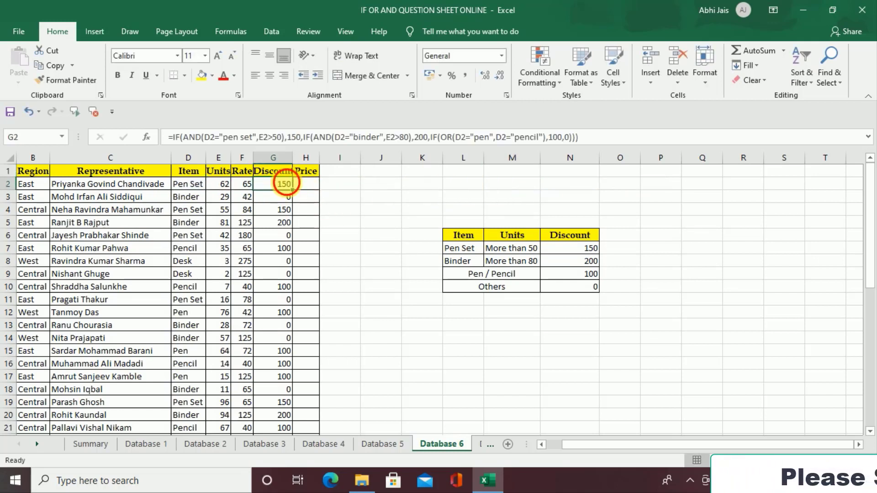
{"action": "double_click", "coordinate": [286, 183]}
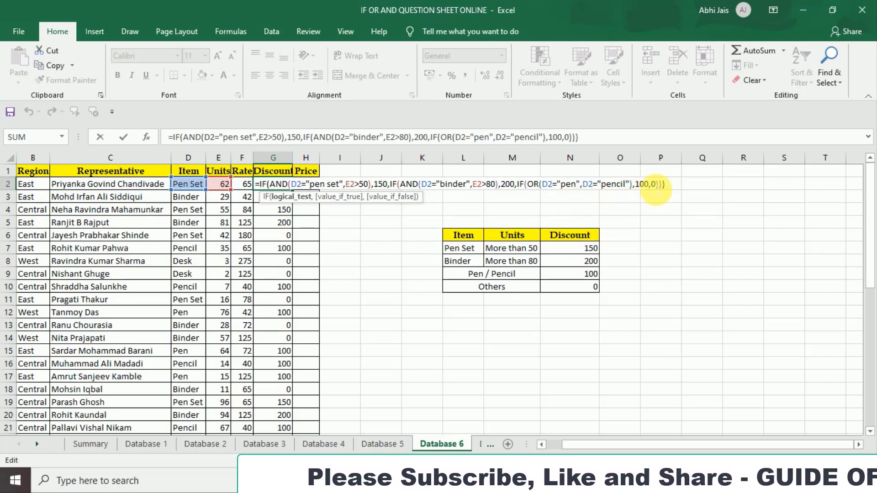
{"action": "left_click", "coordinate": [644, 185]}
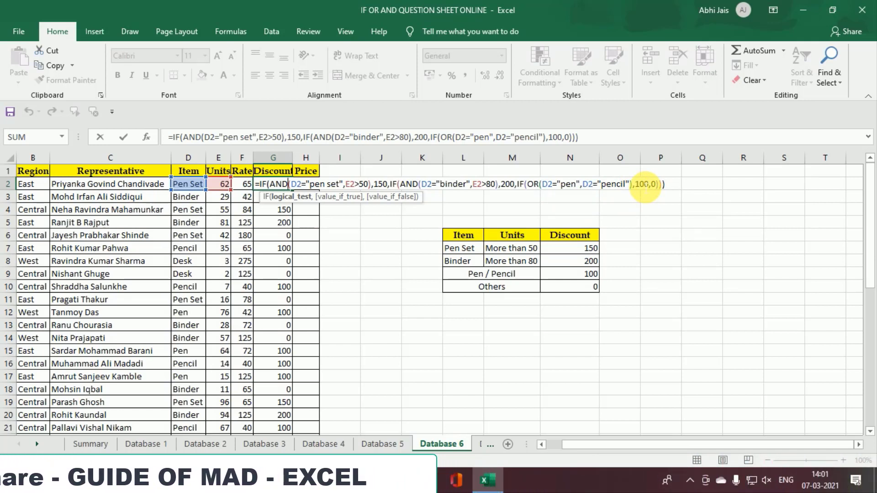
{"action": "key", "text": "Return"}
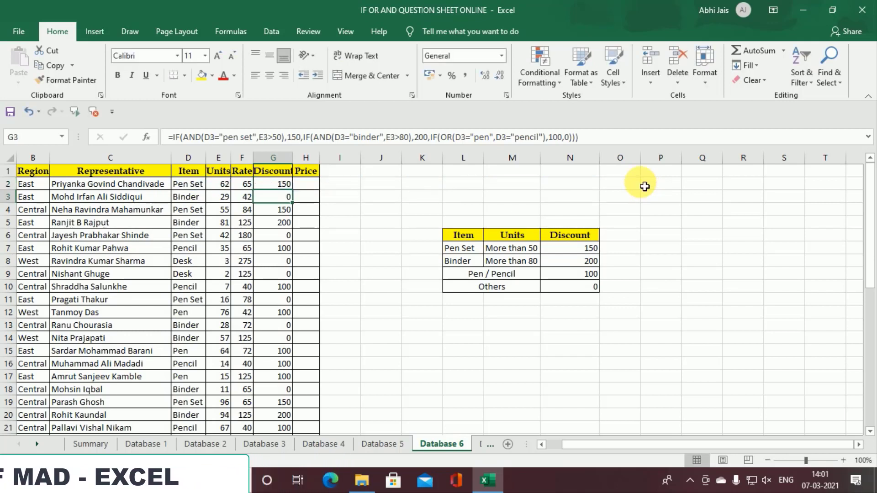